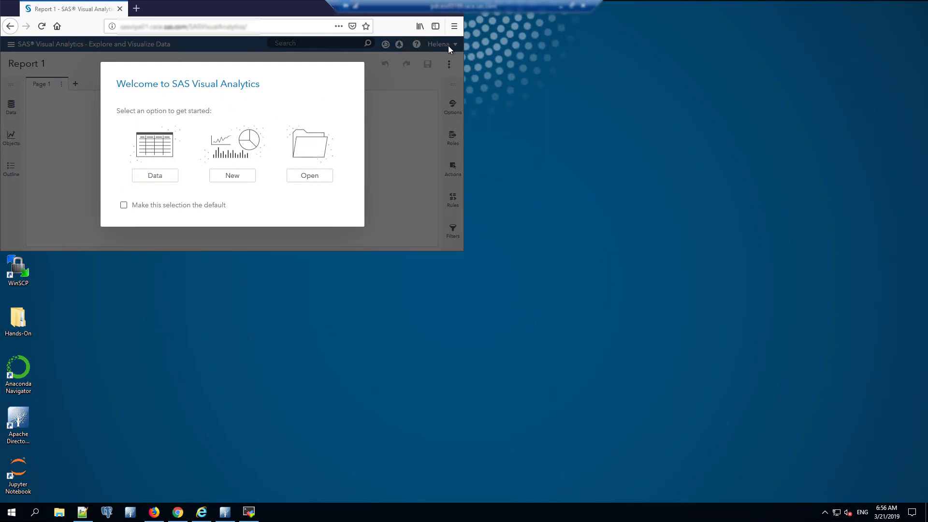
Open the GELCORP Shared HR Summary Report from Shared > Reports, showing only hr salary-level rows.
click(315, 146)
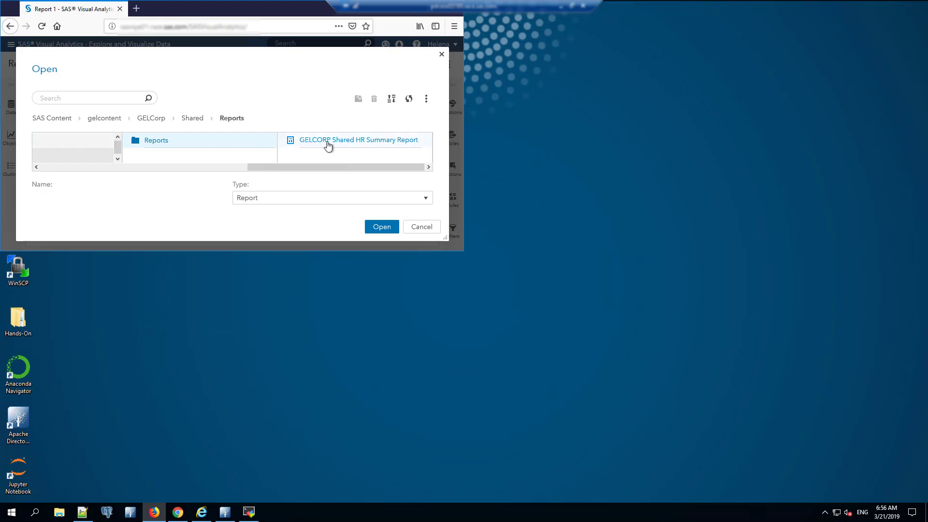
click(368, 140)
click(380, 227)
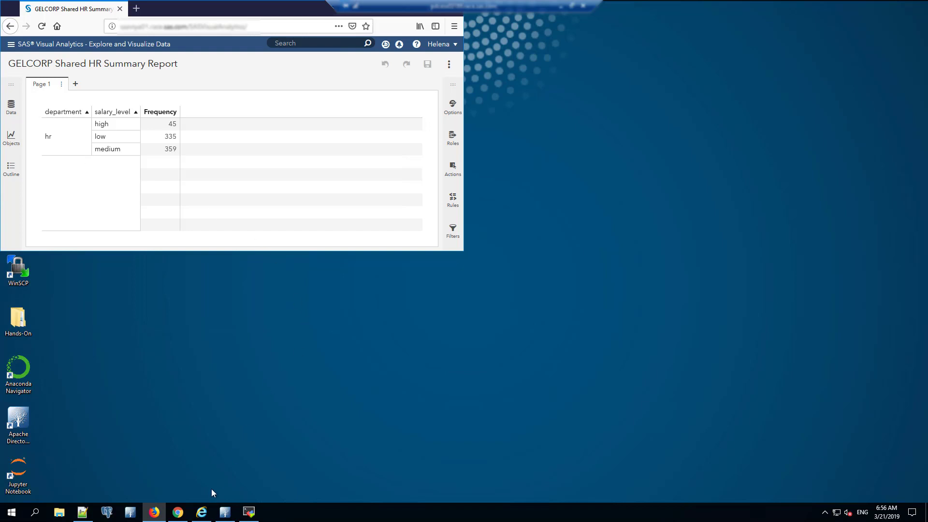
click(173, 516)
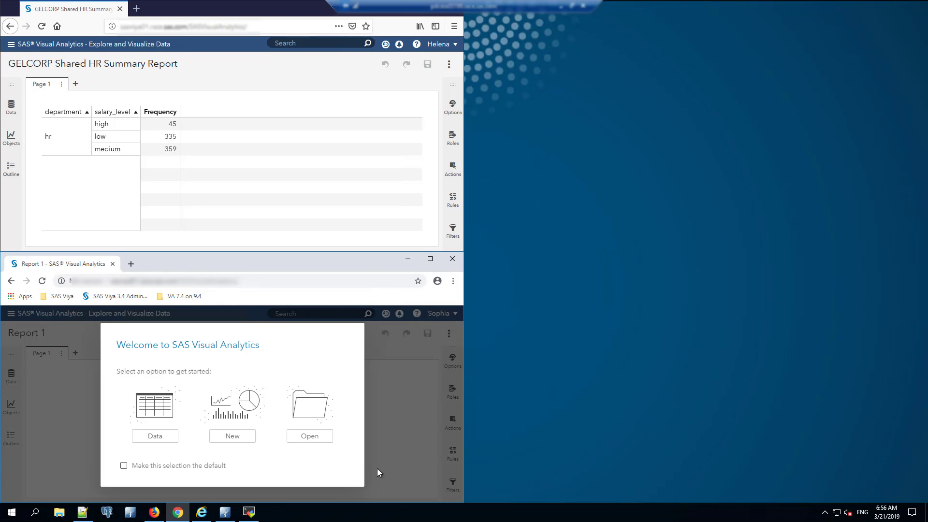
As the second user, open GELCORP Shared HR Summary Report, which shows only sales rows.
click(312, 419)
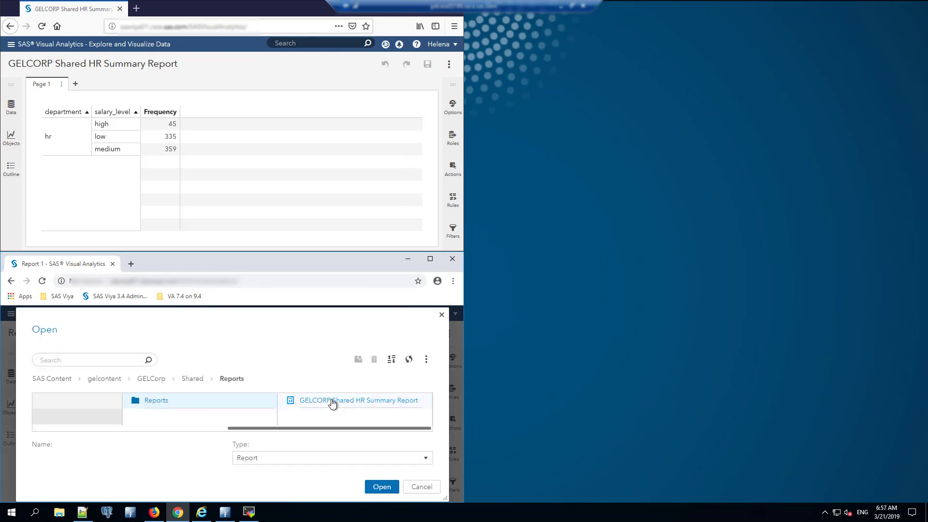
click(333, 401)
click(381, 486)
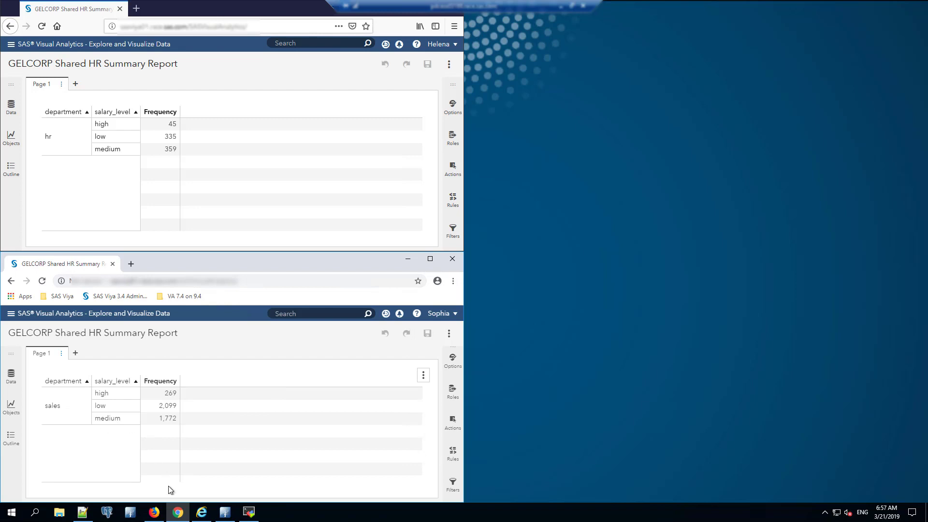
click(202, 513)
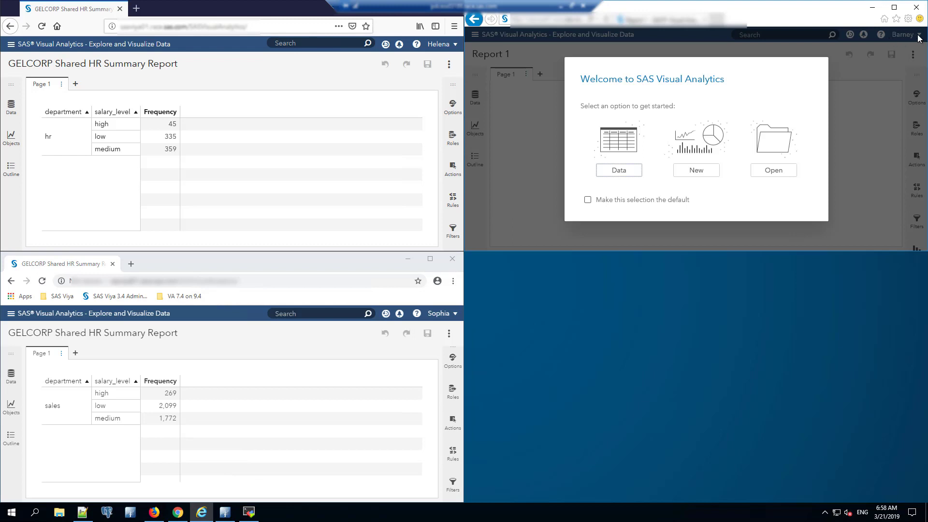
As the third user, open GELCORP Shared HR Summary Report from Shared > Reports, then sign out.
click(786, 143)
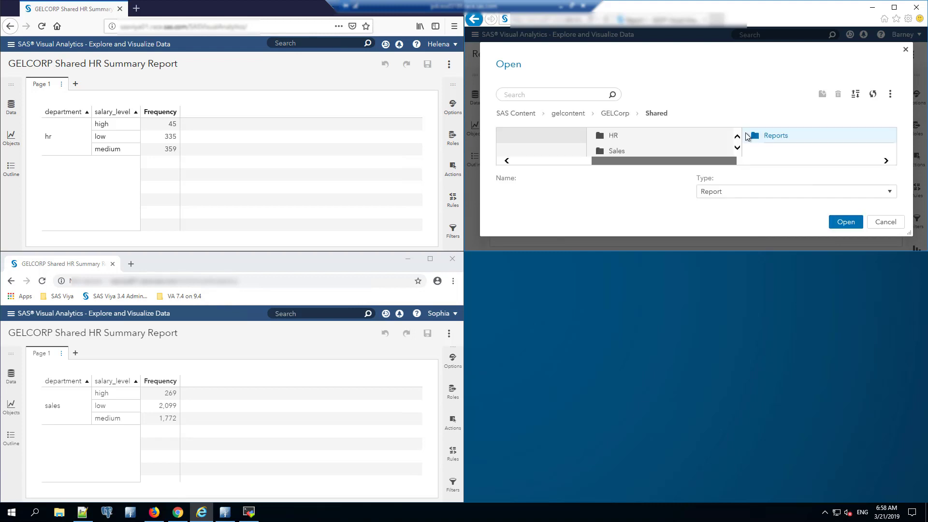
click(806, 140)
click(761, 138)
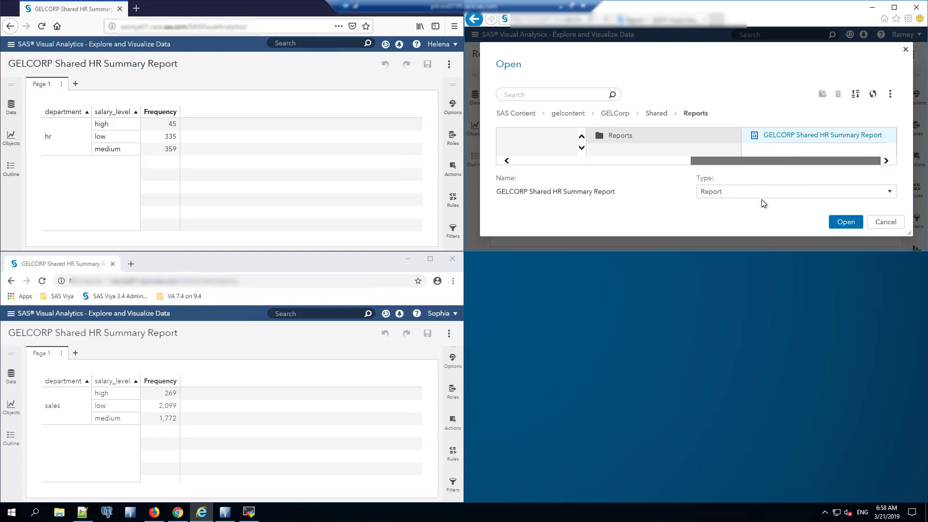
click(845, 224)
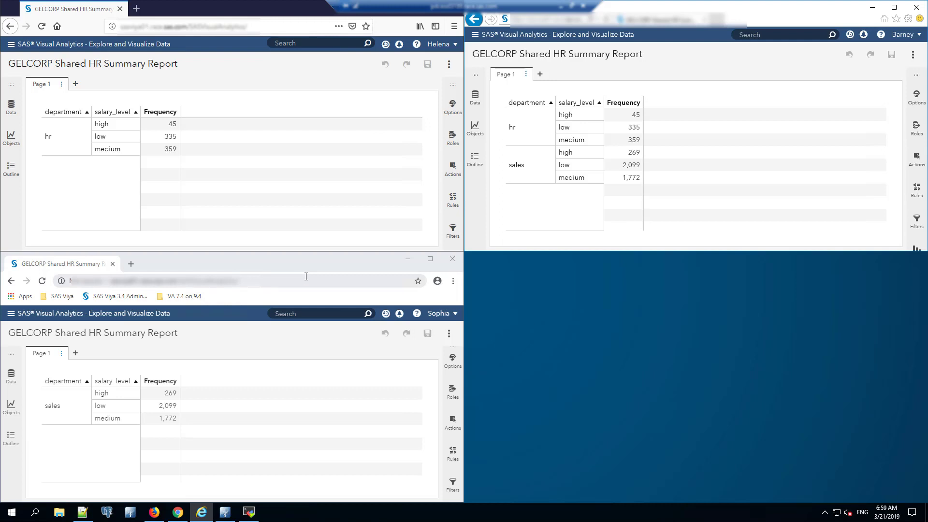
click(907, 39)
click(902, 69)
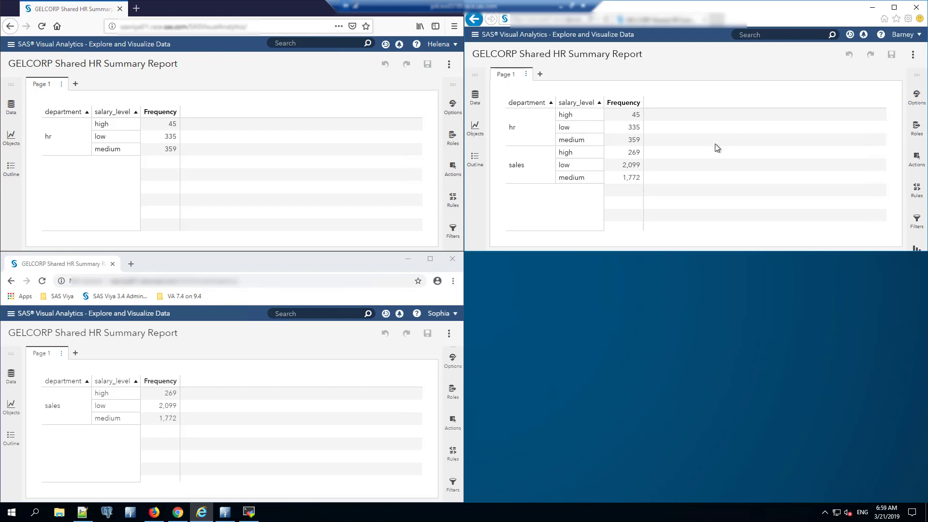
Sign in to SAS Logon Manager with the administrator user ID and answer the Assumable Groups prompt.
click(894, 6)
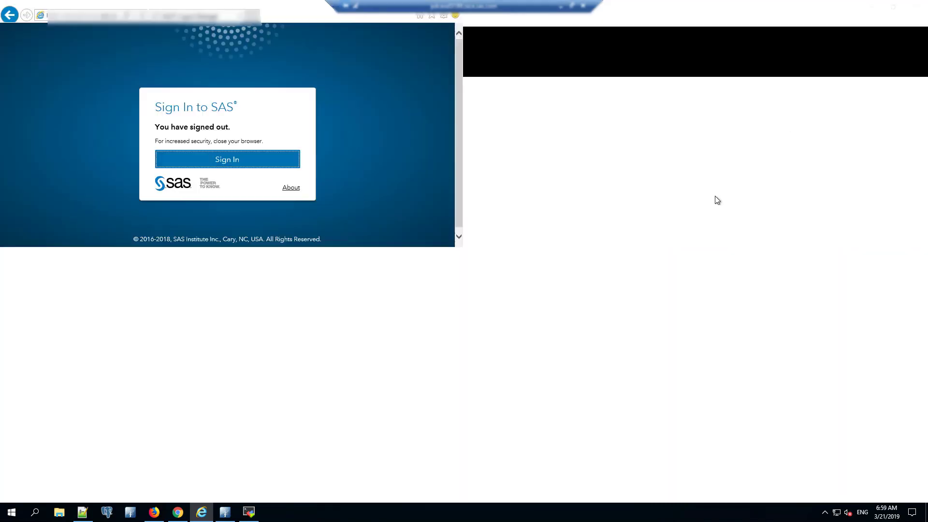
click(478, 203)
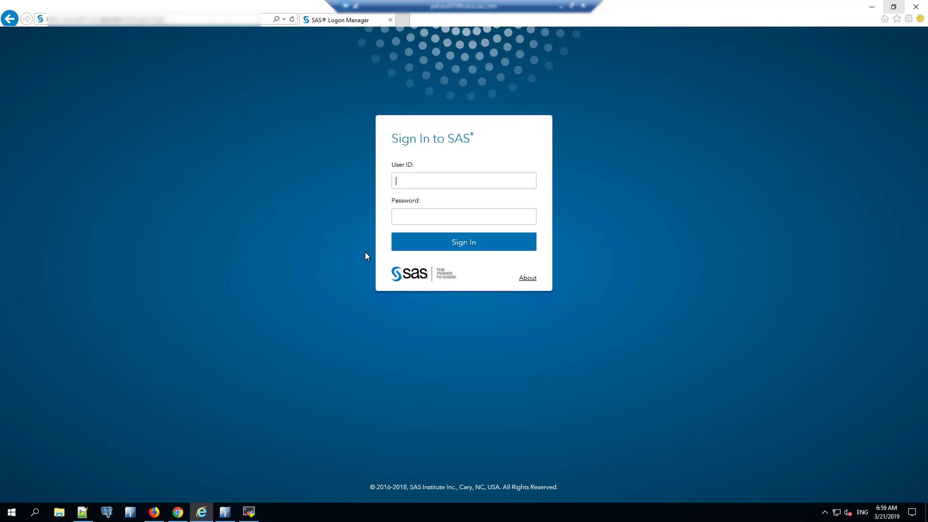
key(Return)
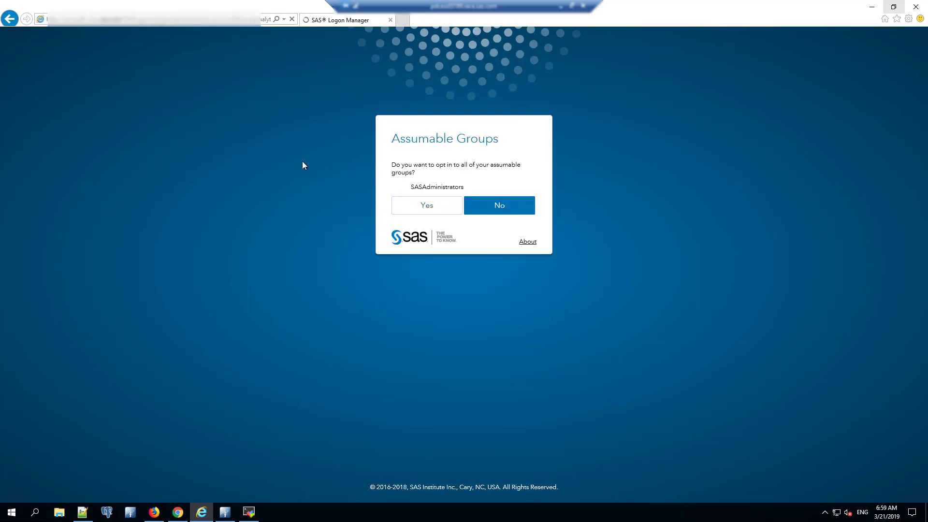
key(Return)
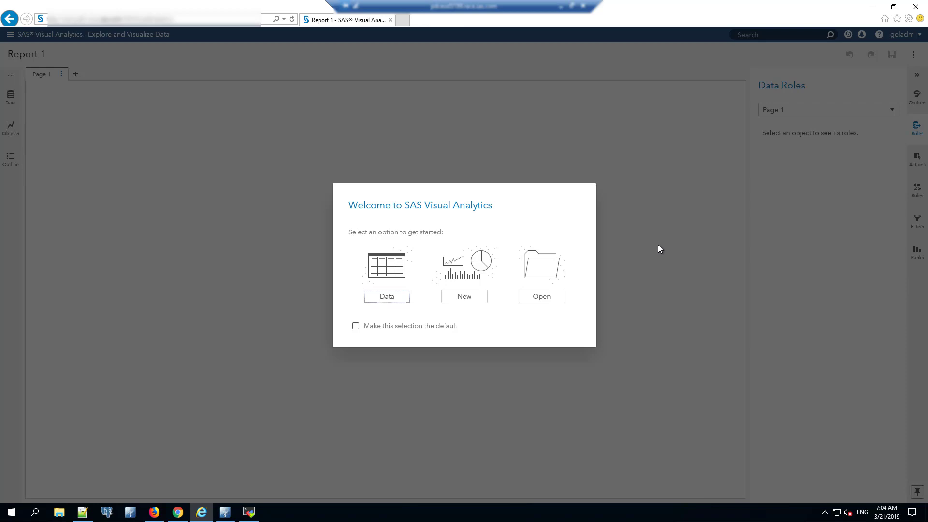
As administrator, open GELCORP Shared HR Summary Report, showing departments accounting through technical.
click(545, 274)
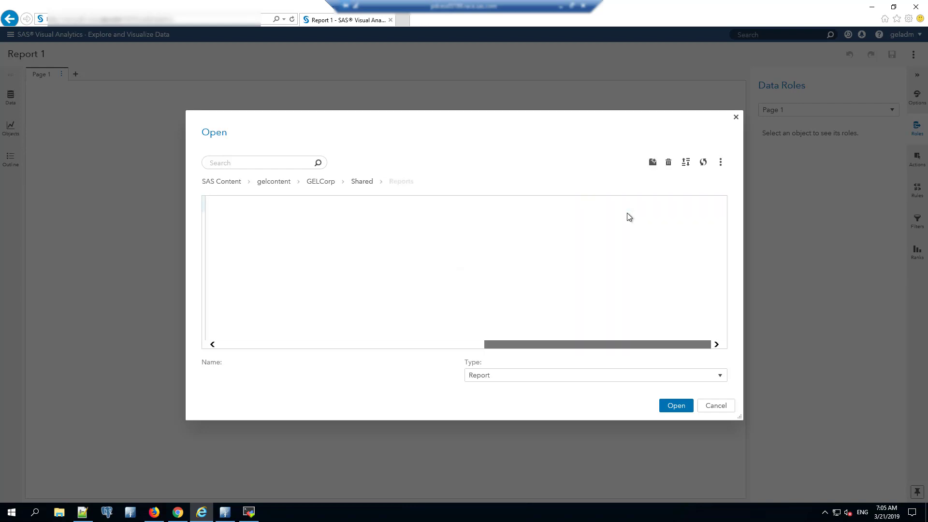
click(625, 210)
click(674, 405)
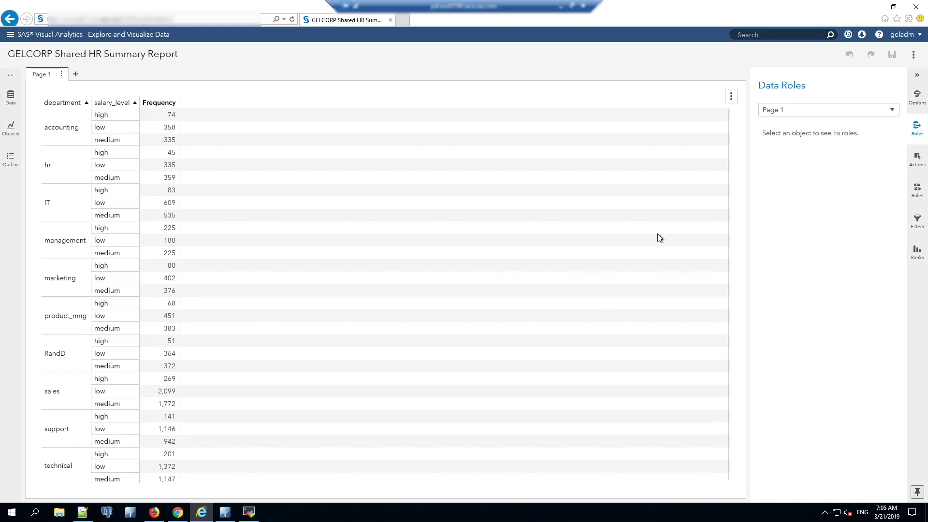
click(10, 35)
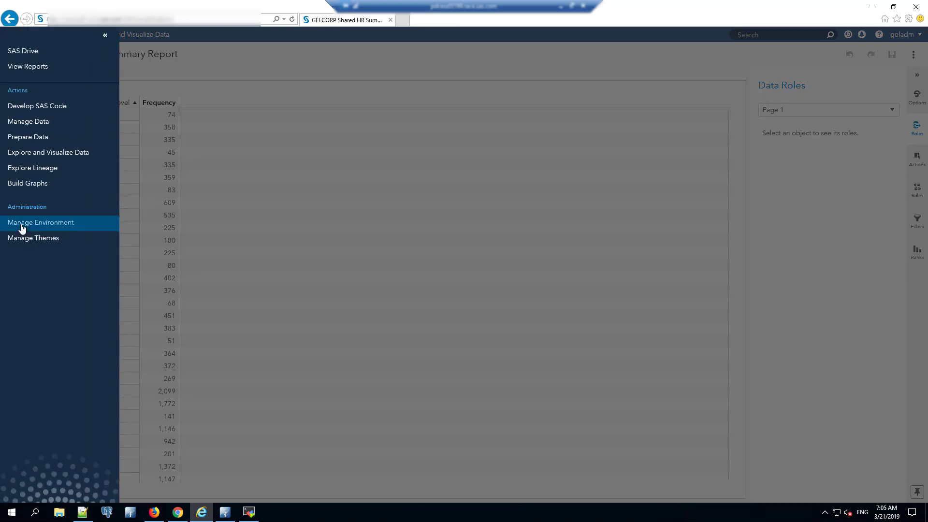
In SAS Environment Manager Users, view Helena's Member Of groups.
click(21, 225)
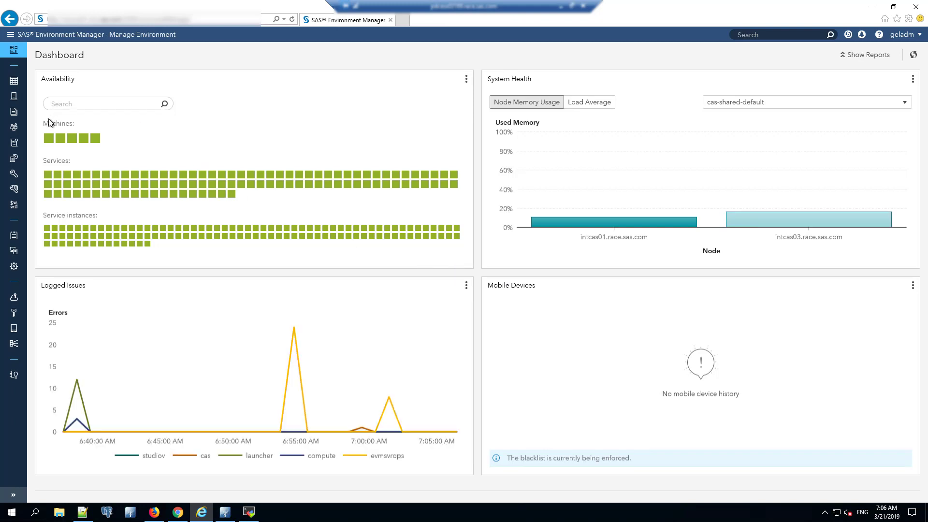
click(14, 128)
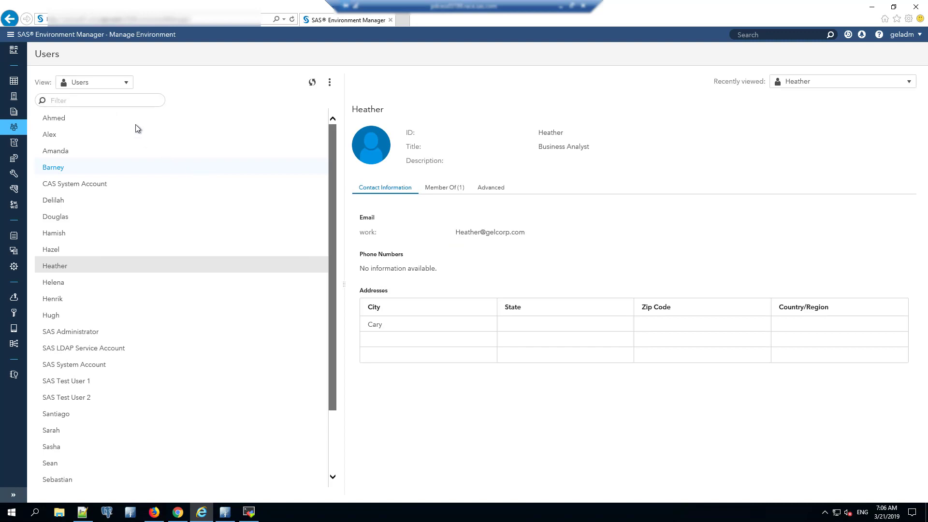
click(63, 285)
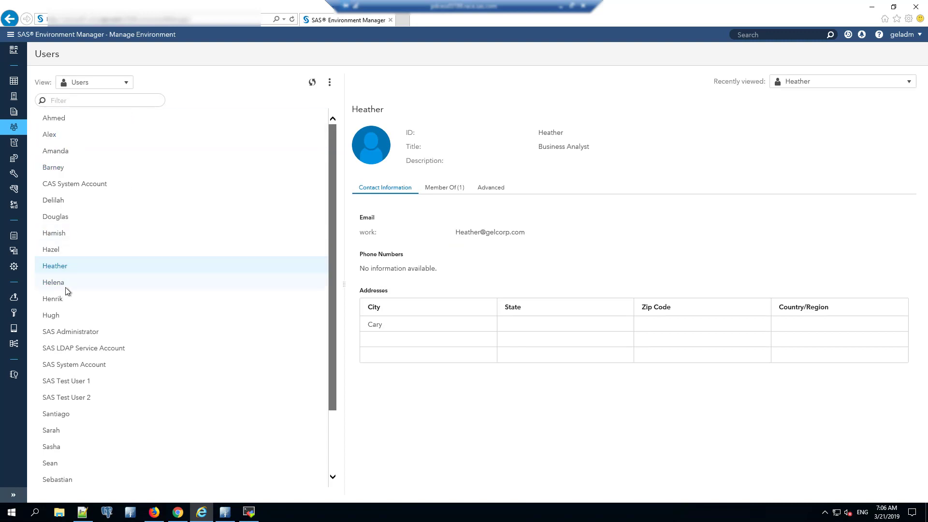
click(448, 187)
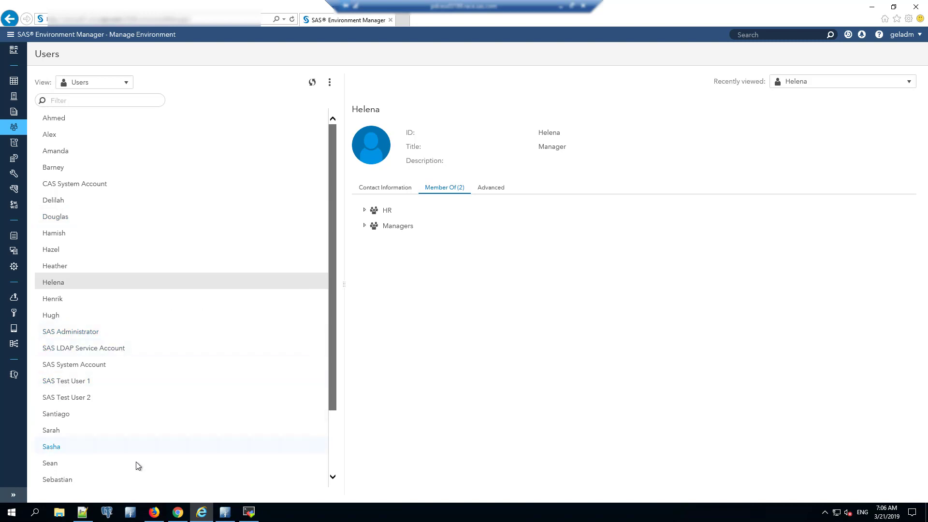
scroll(107, 449, down, 3)
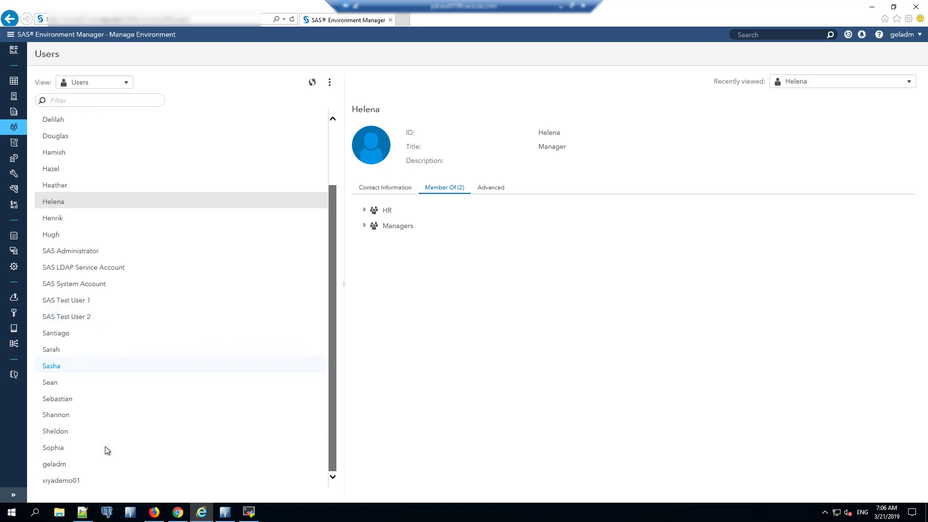
Check Sophia's and Barney's group memberships and expand GELCorp System Admins' nested groups.
click(57, 449)
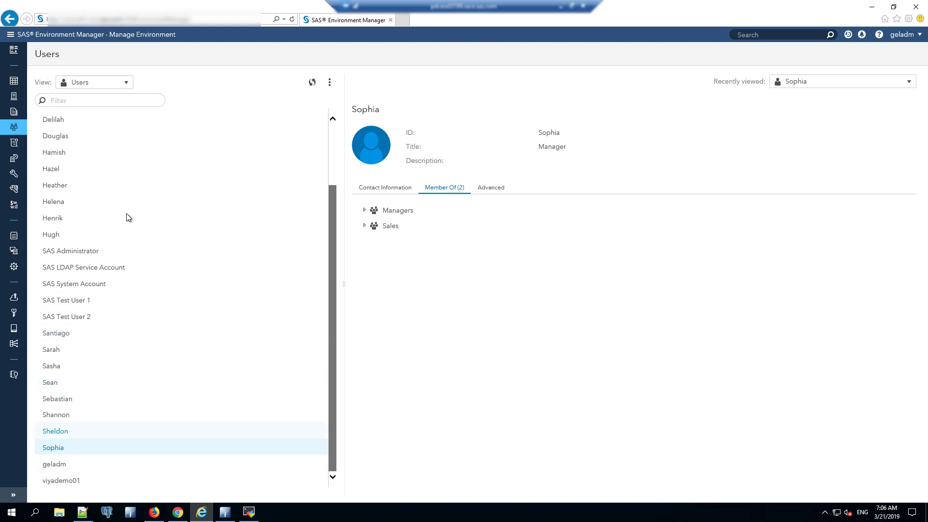
scroll(78, 146, up, 2)
click(62, 167)
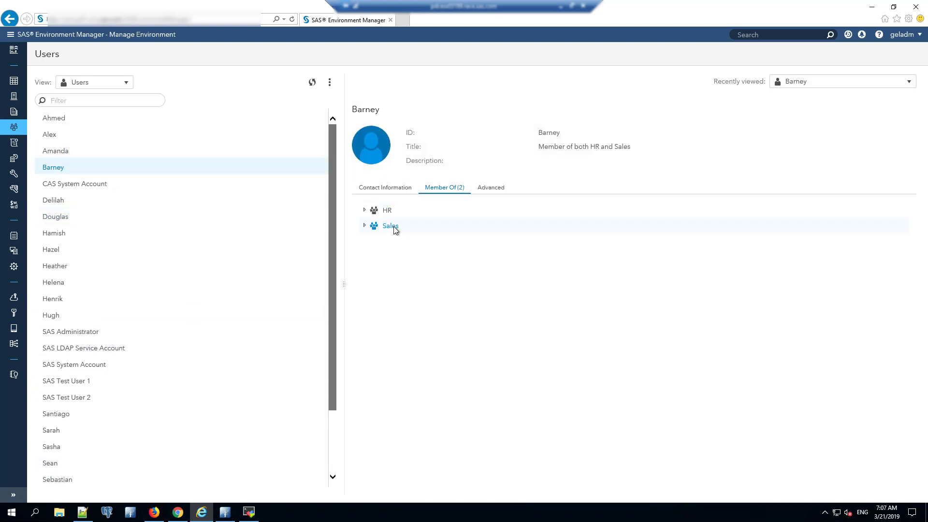
scroll(129, 403, down, 2)
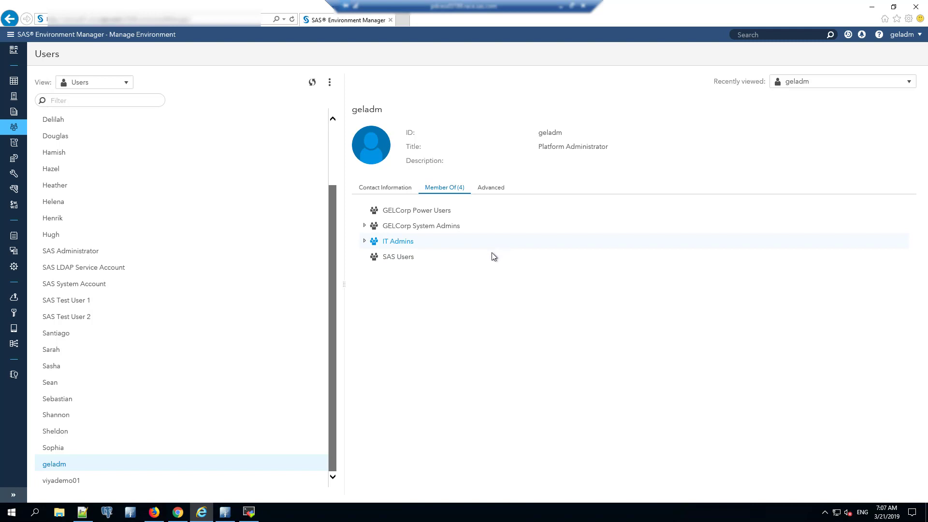
click(364, 227)
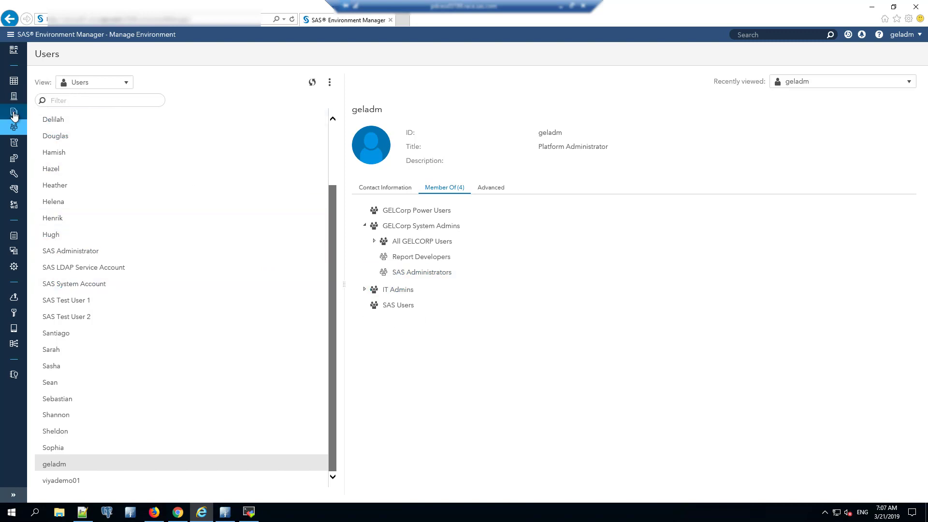
click(14, 81)
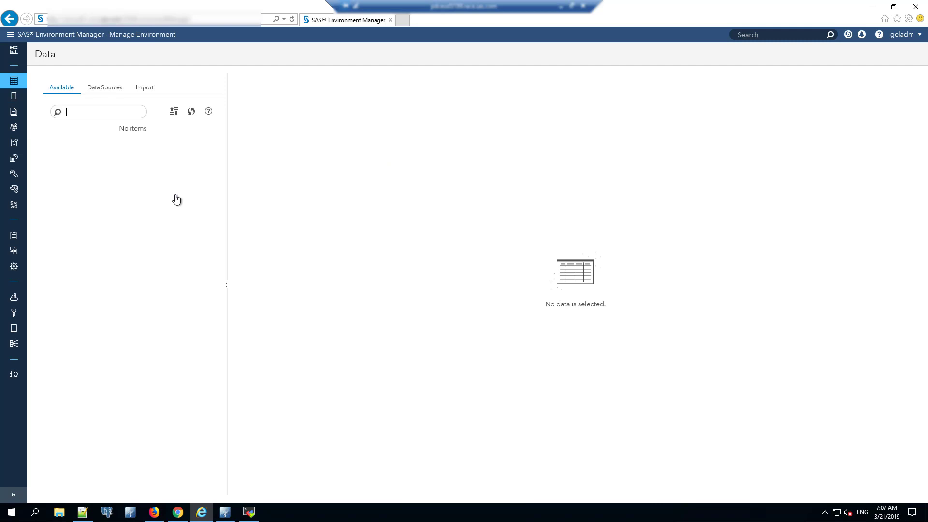
Browse Data Sources to cas-shared-default > hrdl and view authorization for HR_SUMMARY.
click(108, 91)
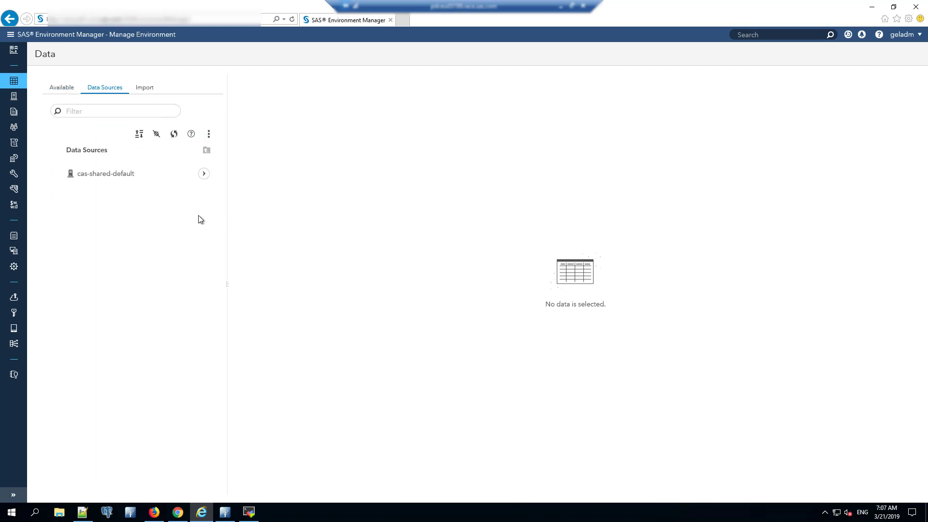
click(204, 173)
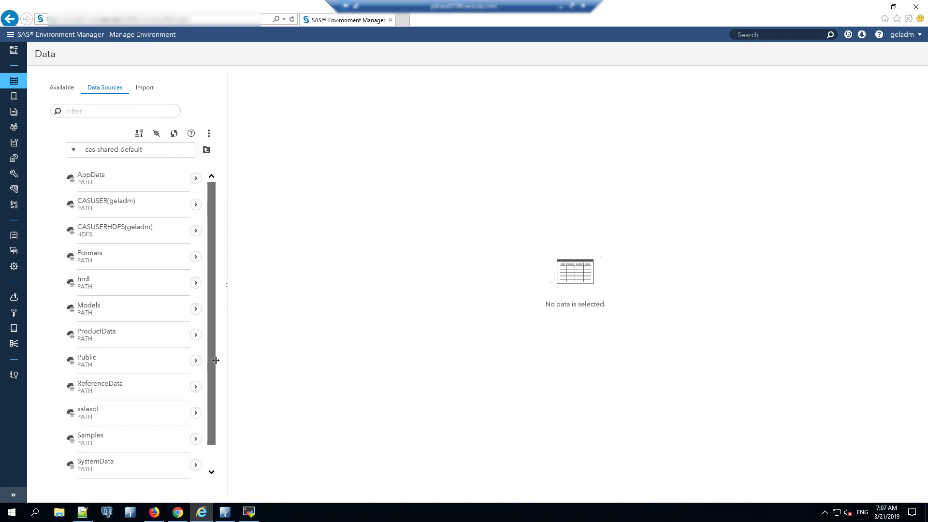
click(104, 286)
click(195, 282)
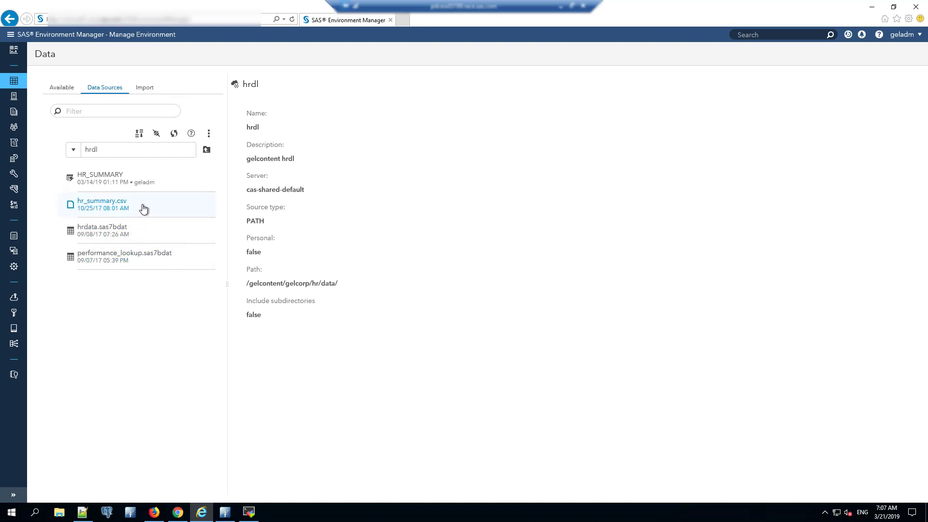
right_click(145, 178)
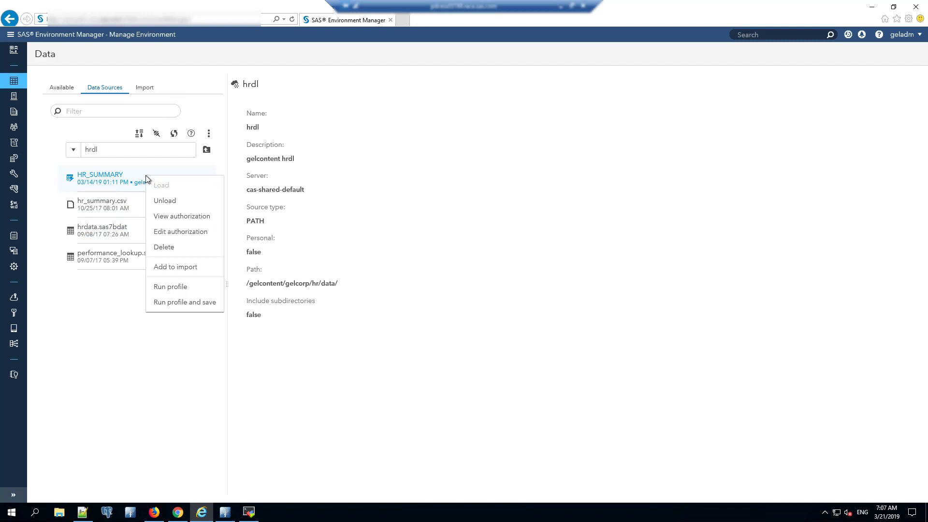
click(195, 221)
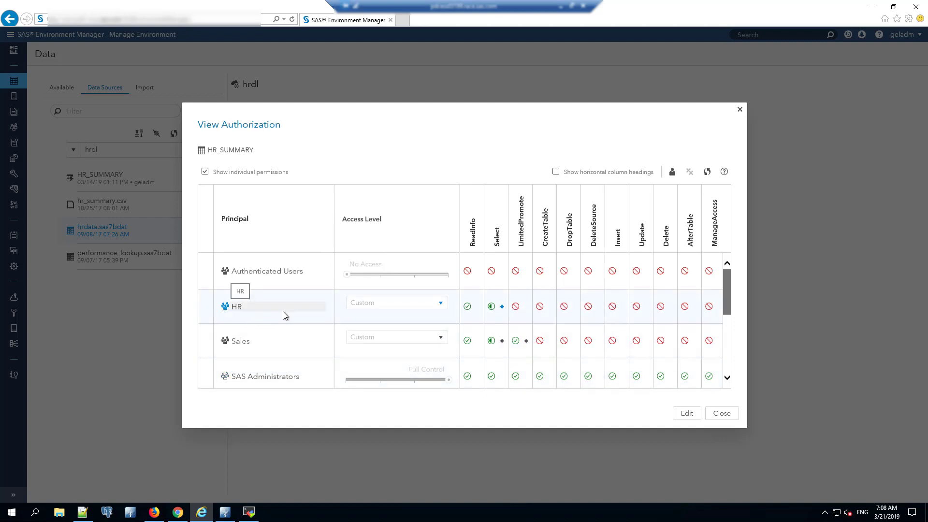
Show the HR group's Select permission on HR_SUMMARY: Row-Level effective access via a Row-Level Grant.
click(496, 314)
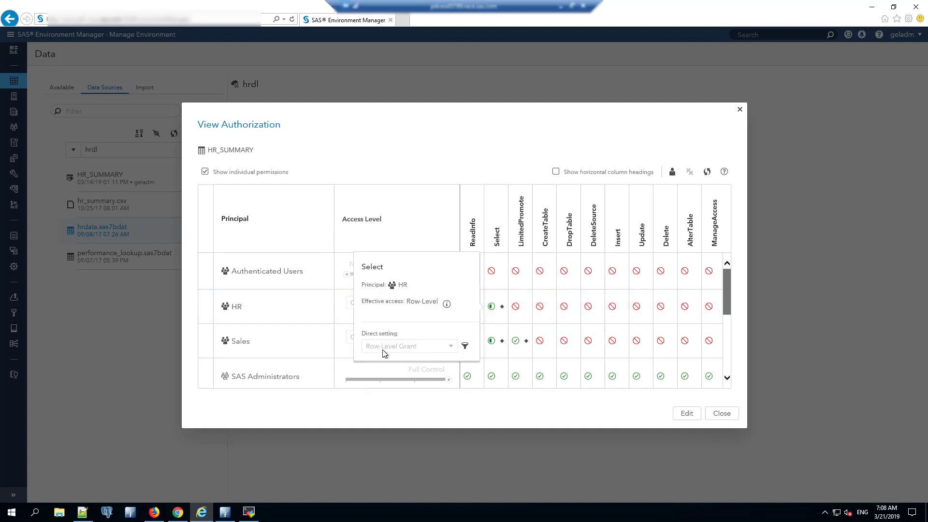
View HR's row-level filter on HR_SUMMARY, then open the Sales filter department = 'sales'.
click(465, 347)
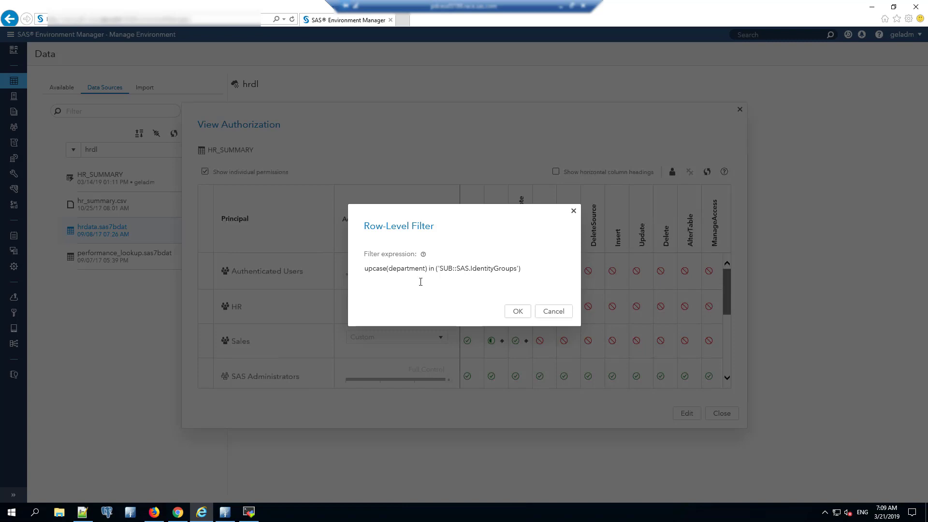
click(554, 314)
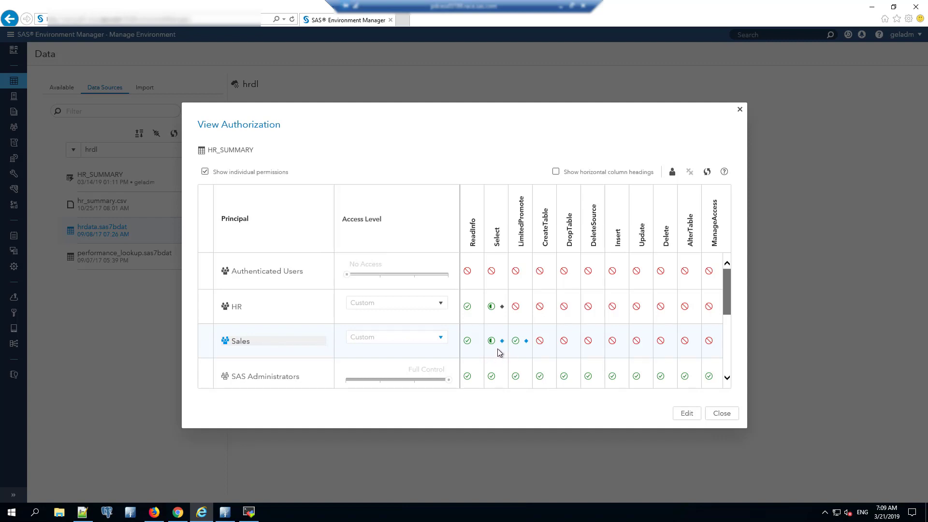
click(499, 352)
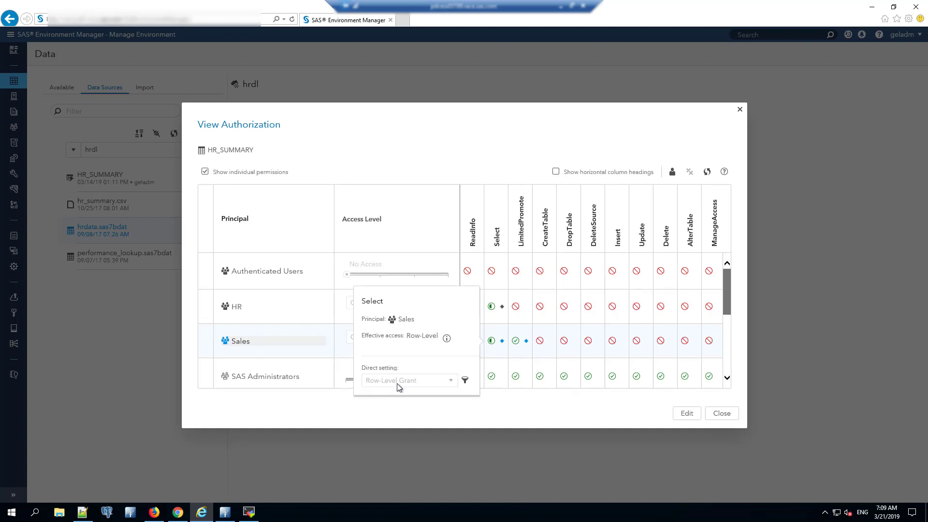
click(464, 380)
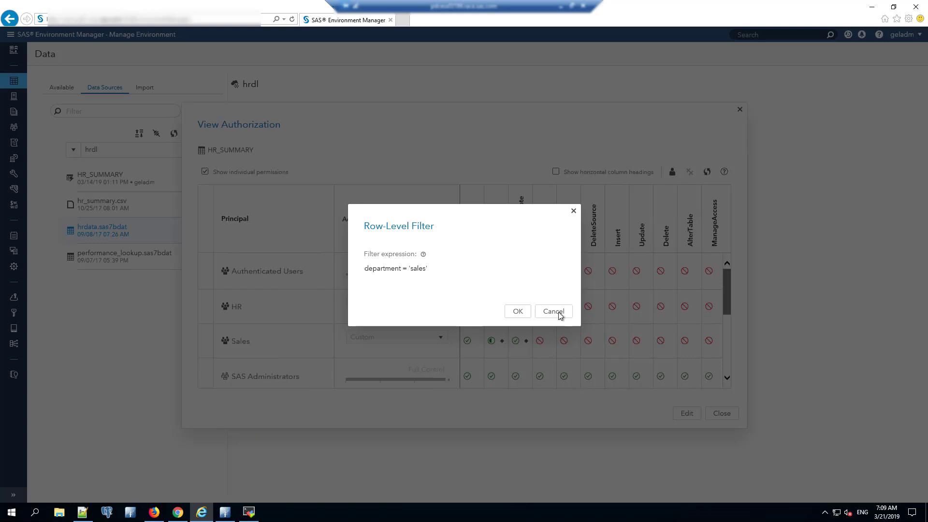
Dismiss the HR_SUMMARY row-level filter and authorization review, then go to Explore and Visualize Data.
click(556, 315)
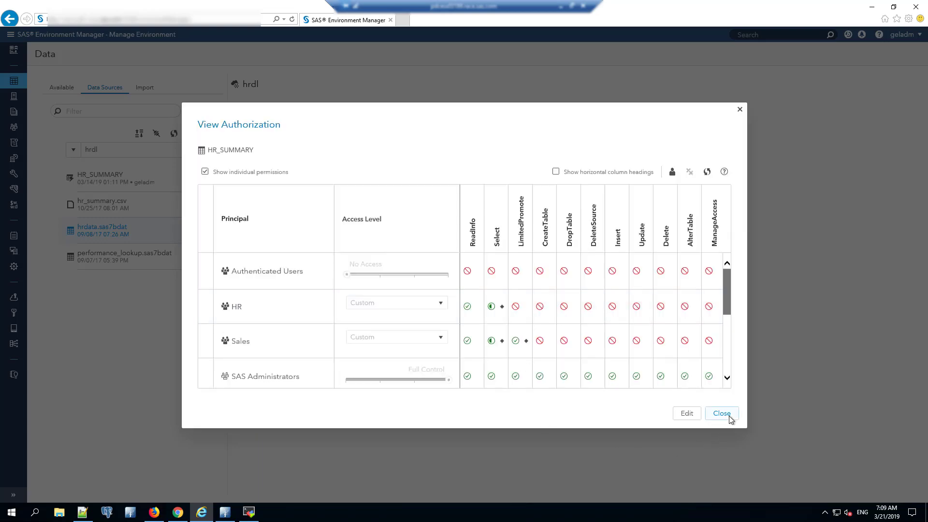
click(725, 414)
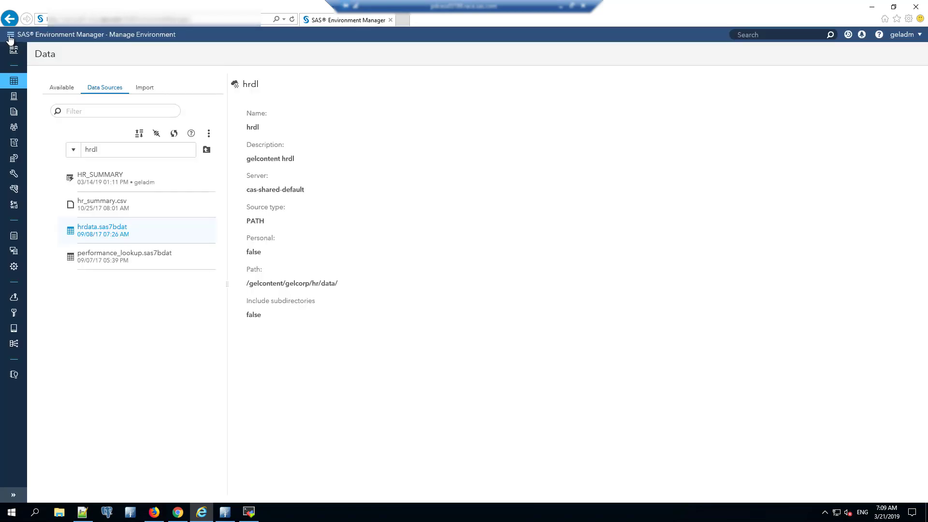
click(10, 34)
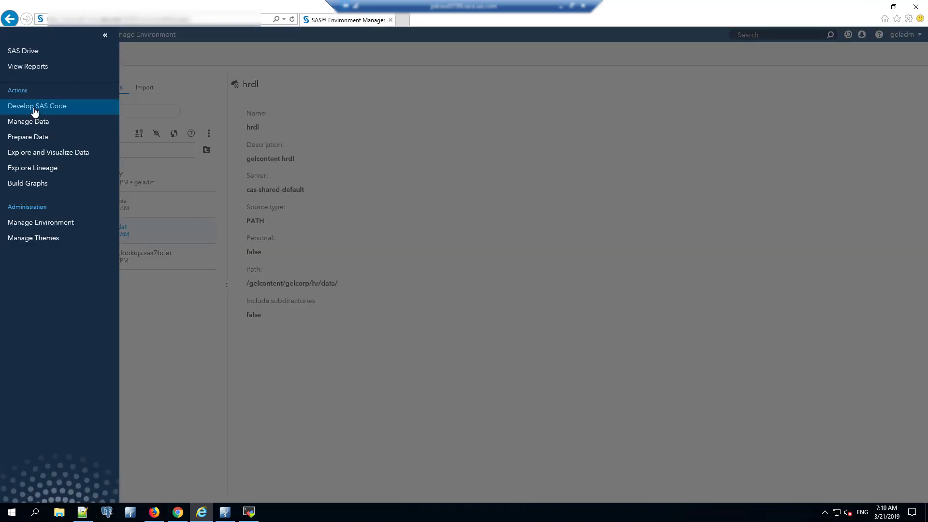
click(34, 152)
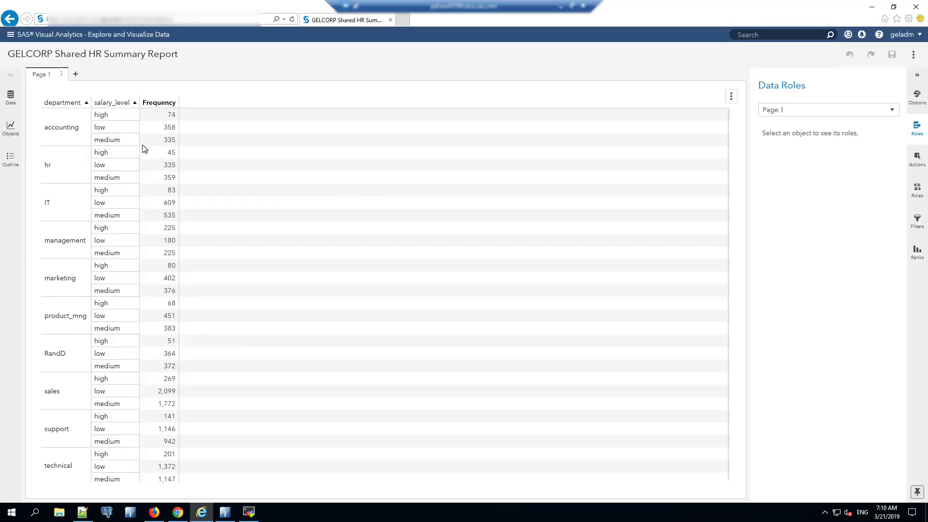
Create a new blank Report 1 with HR_SUMMARY as its data source.
click(915, 59)
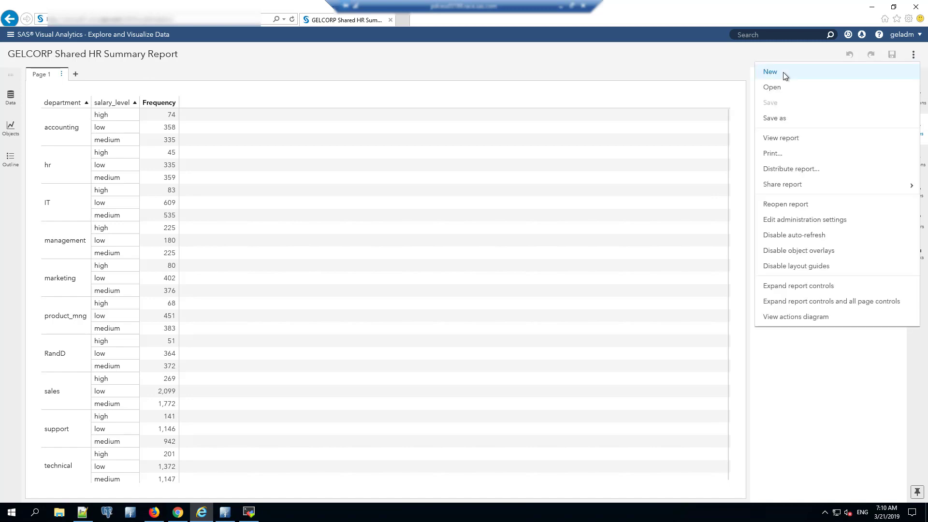
click(795, 72)
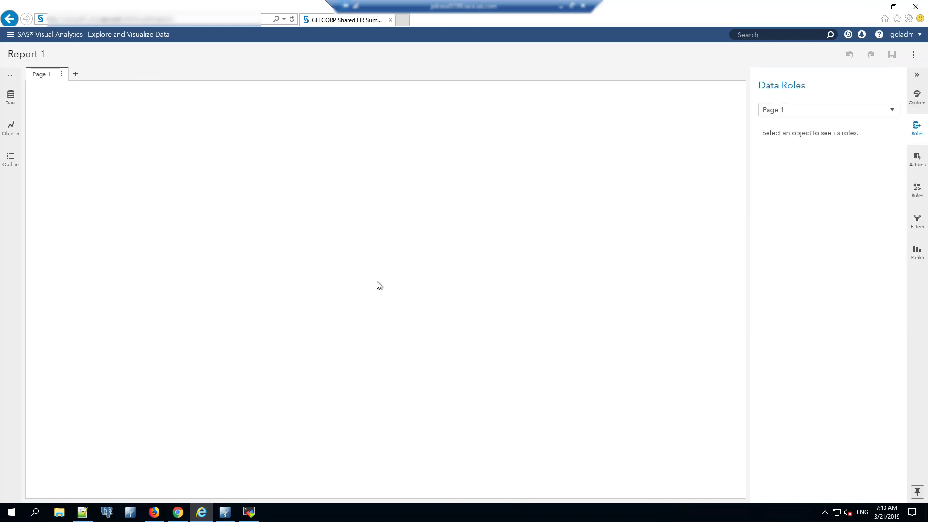
click(11, 99)
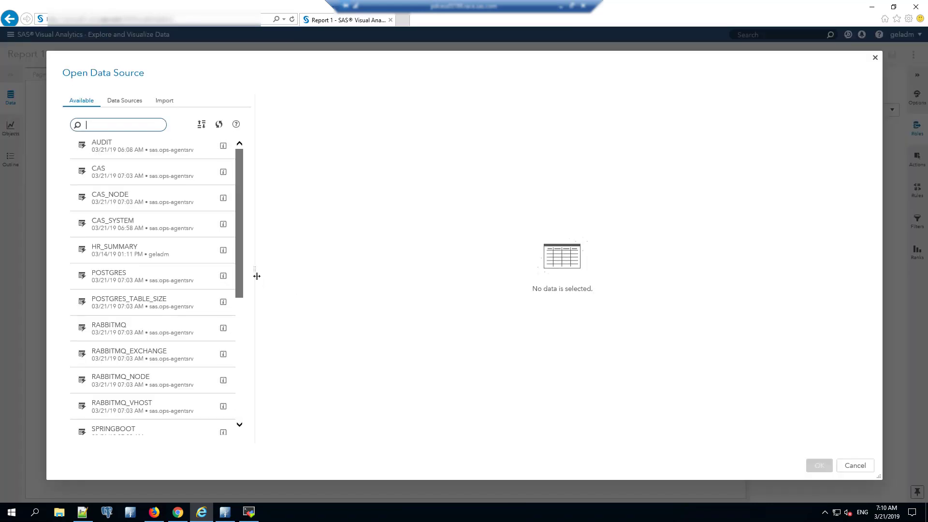
click(117, 251)
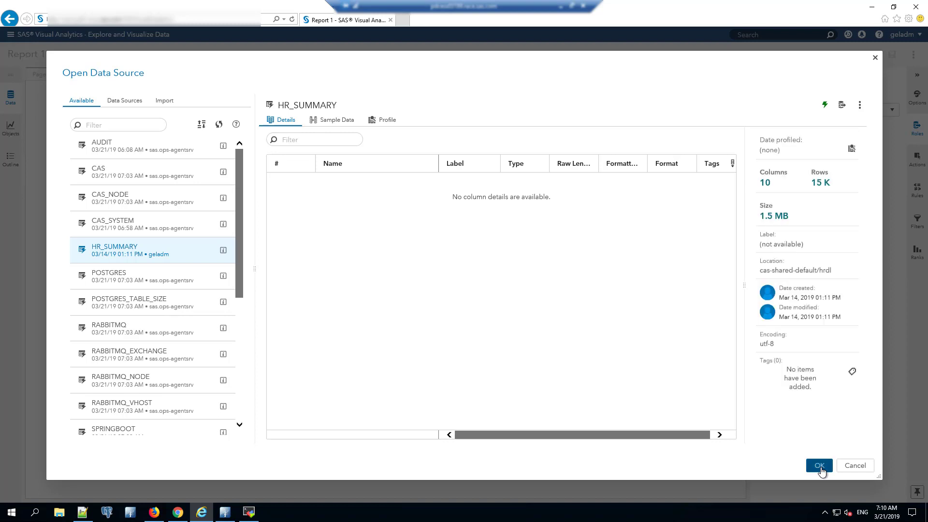
click(819, 465)
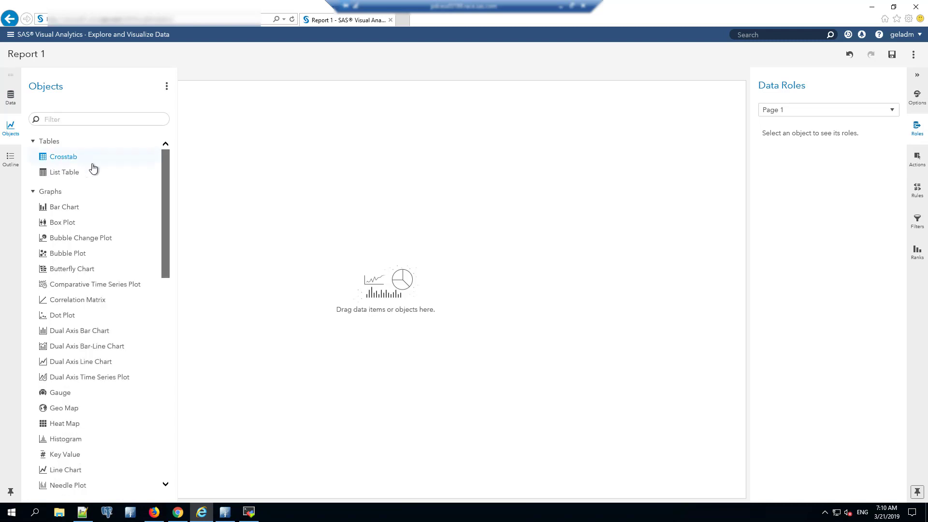
Add a crosstab to the page with department and salary_level as rows showing Frequency.
drag(92, 164, 309, 195)
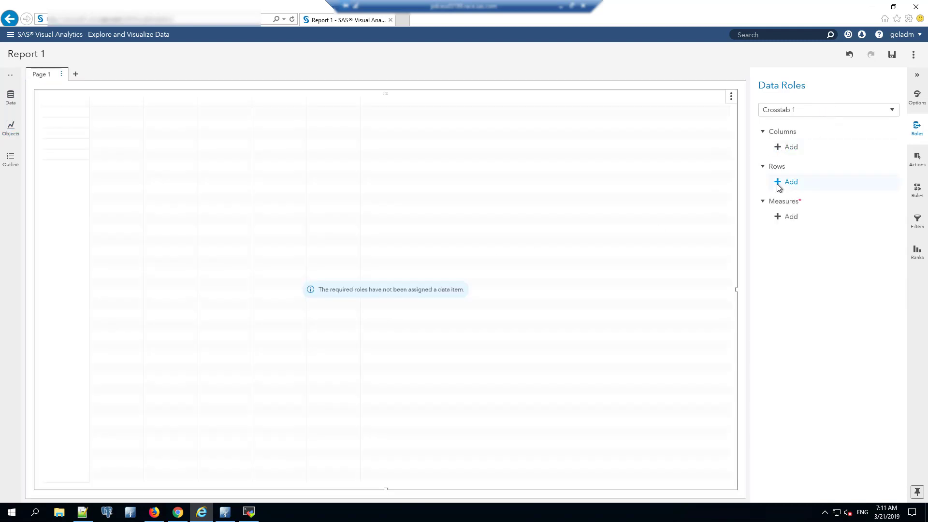
click(787, 182)
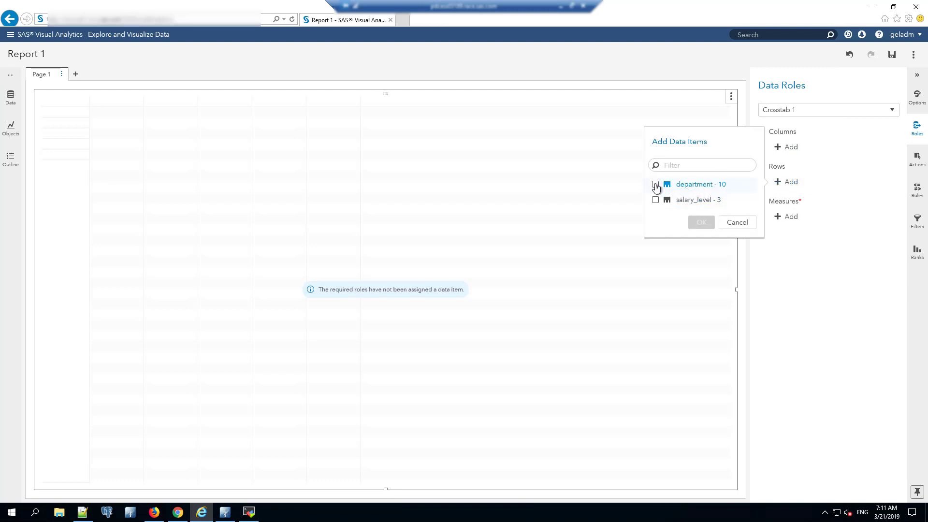
click(656, 199)
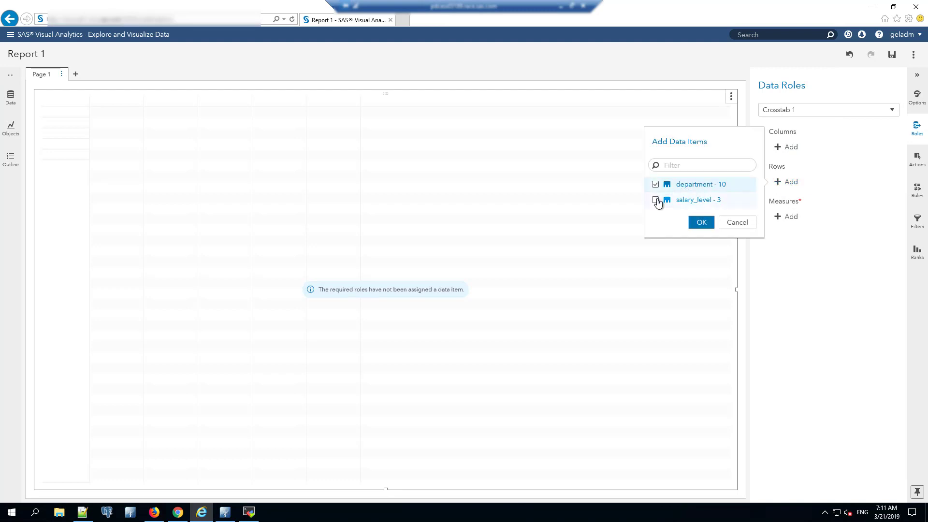
click(701, 223)
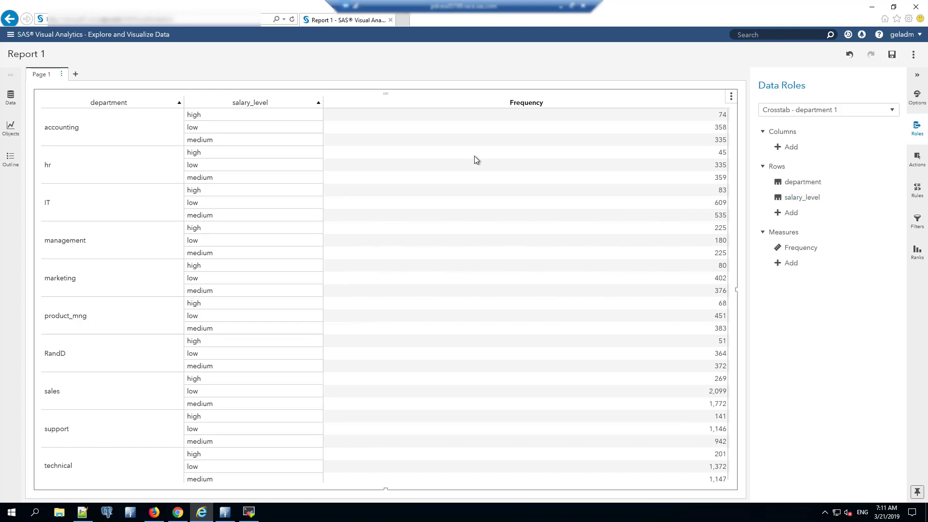
click(9, 35)
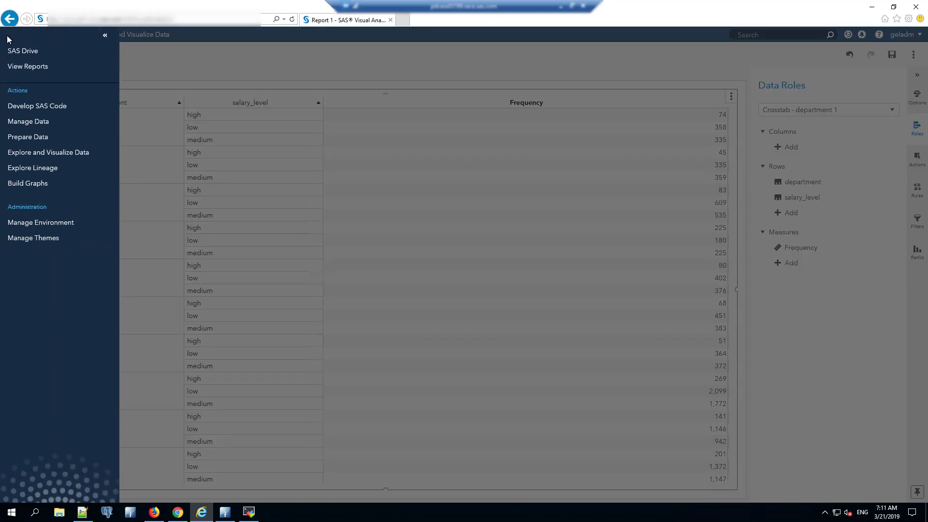
In Manage Environment, edit the authorization of hr_summary.csv in the hrdl data source.
click(45, 223)
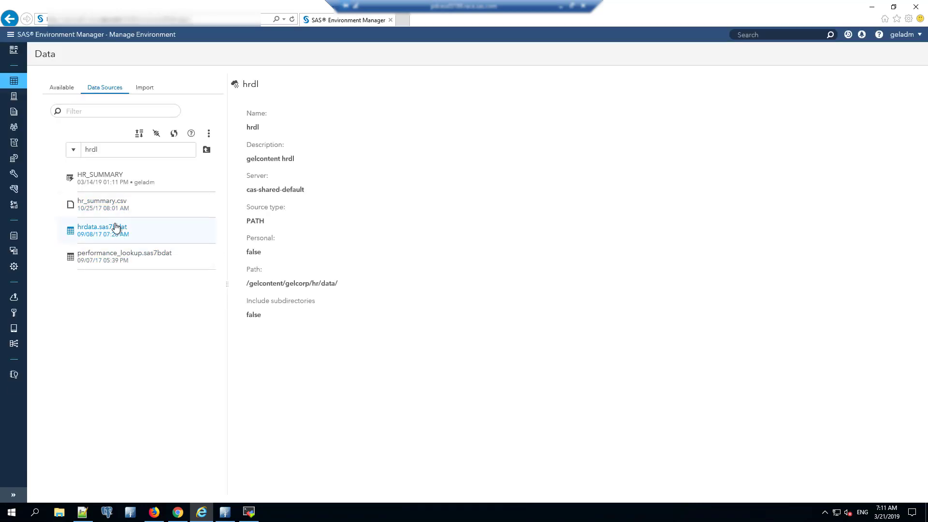
click(121, 180)
right_click(121, 200)
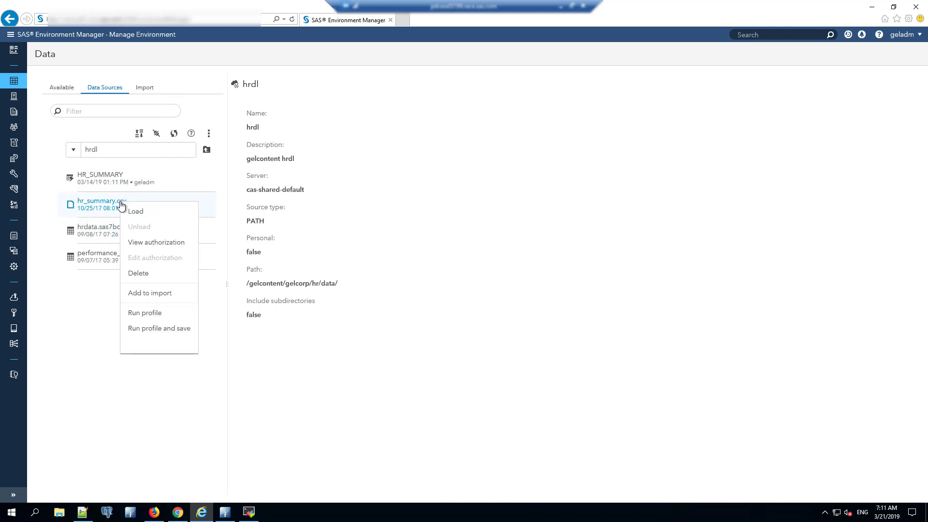
click(99, 256)
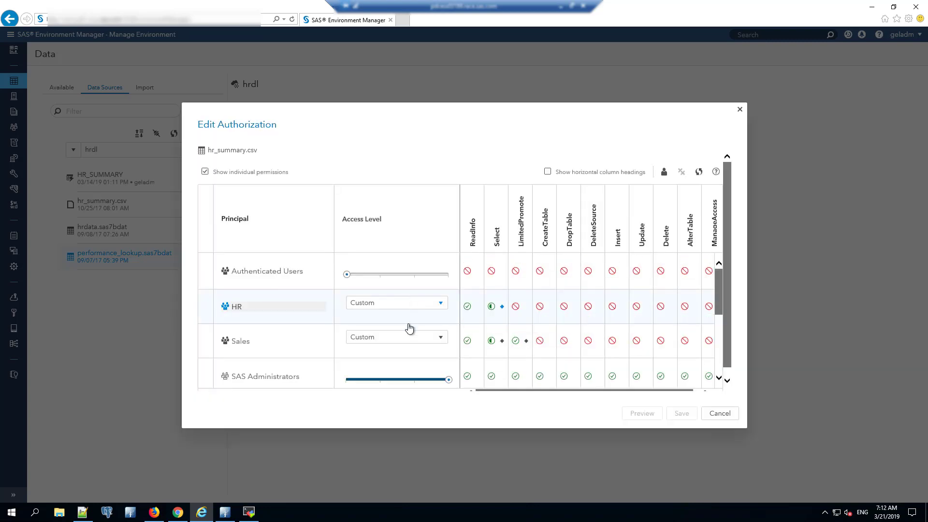
Set the HR group's direct Select setting to (none).
click(496, 309)
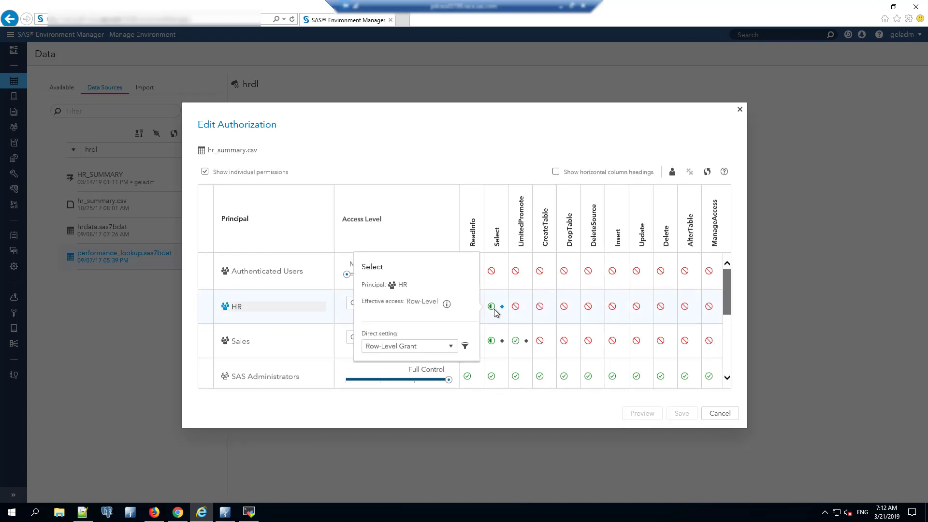
click(450, 347)
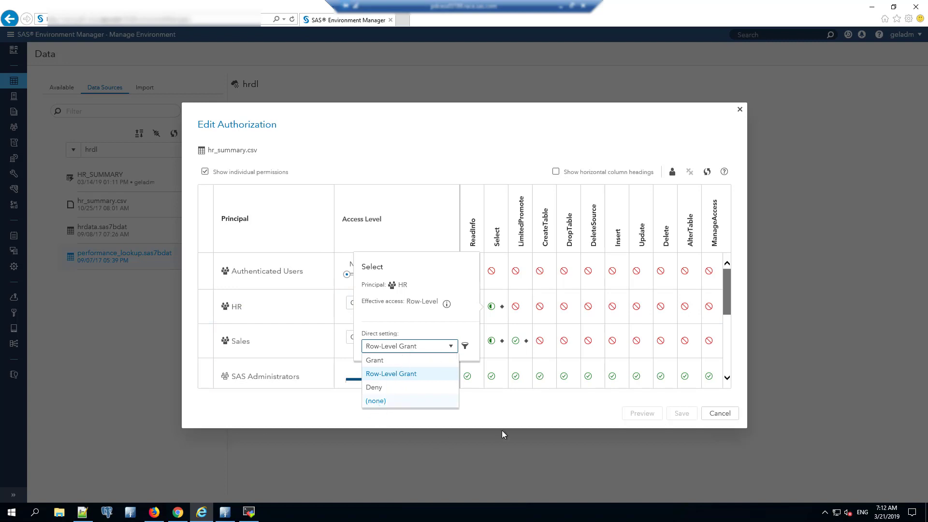
click(532, 419)
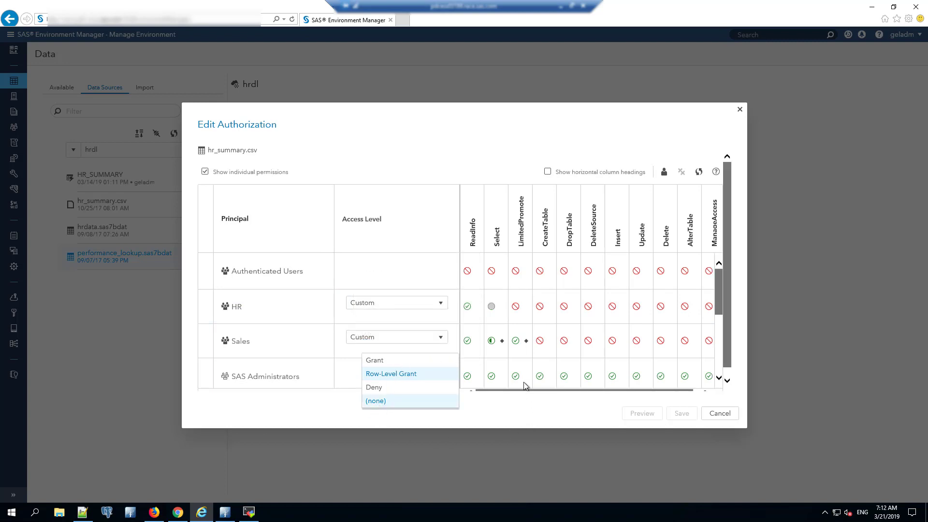
Set the Sales group's direct Select setting to (none).
click(502, 349)
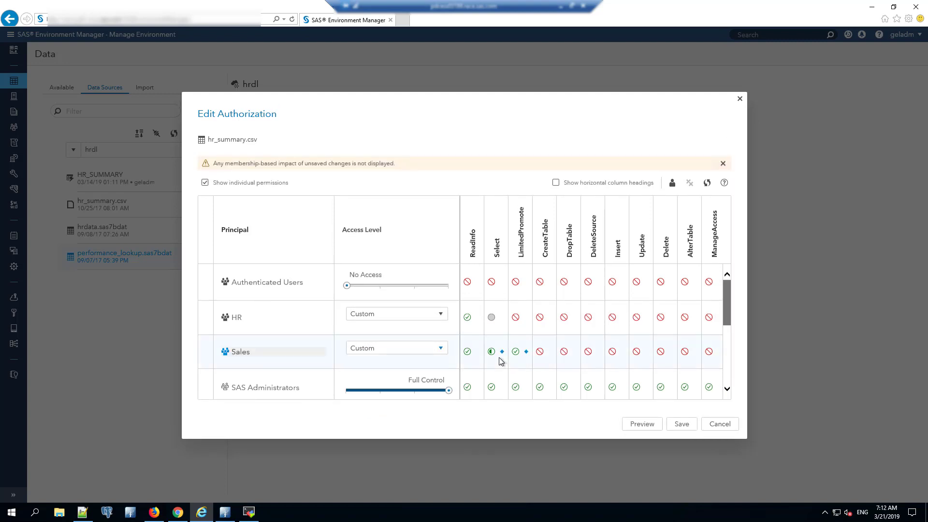
click(502, 353)
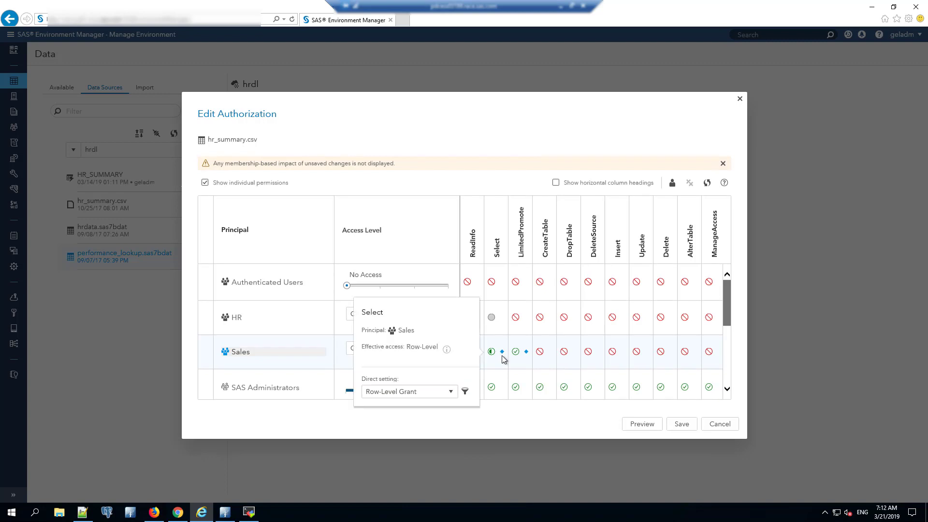
click(424, 392)
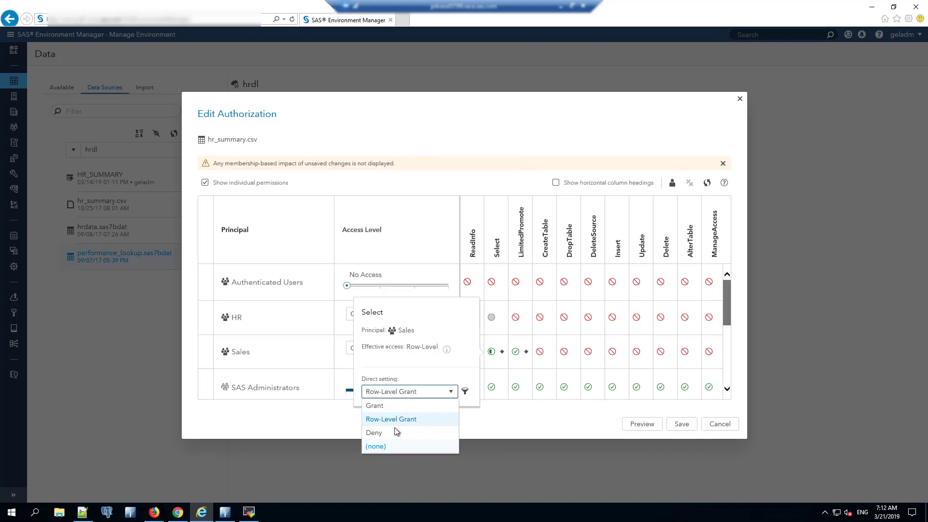
click(380, 447)
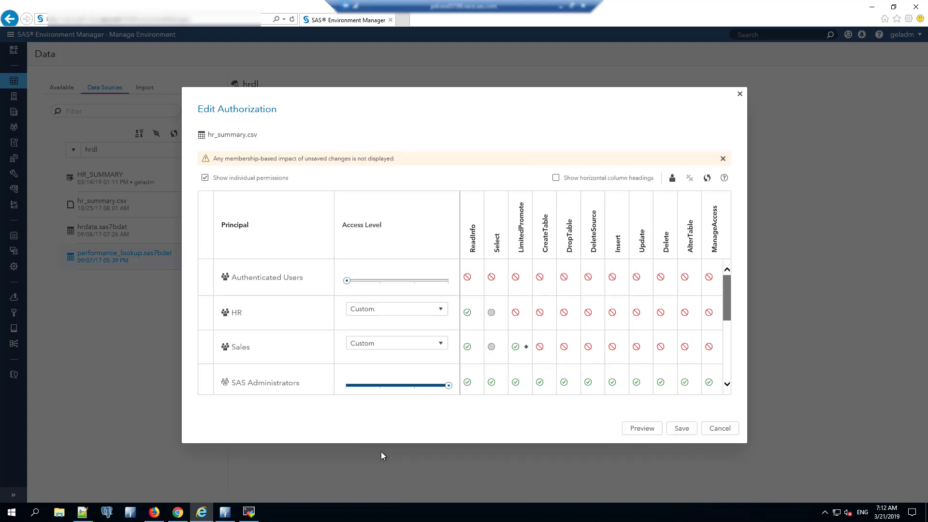
Preview the resulting HR and Sales access, then close the Edit Authorization dialog.
click(643, 428)
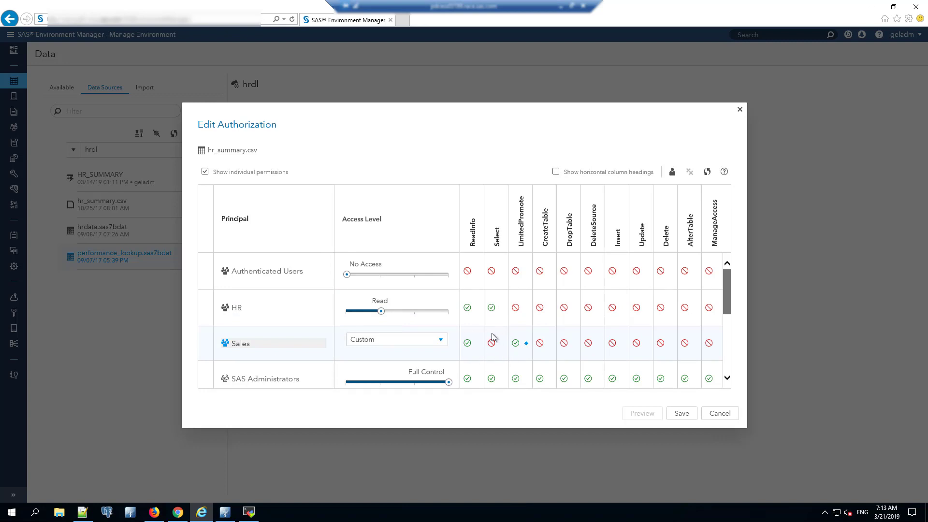
click(498, 292)
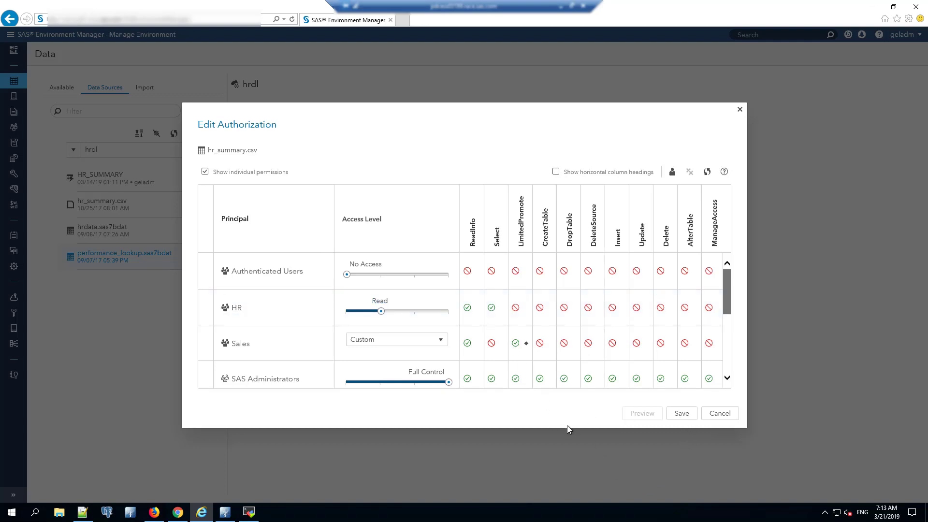
key(Escape)
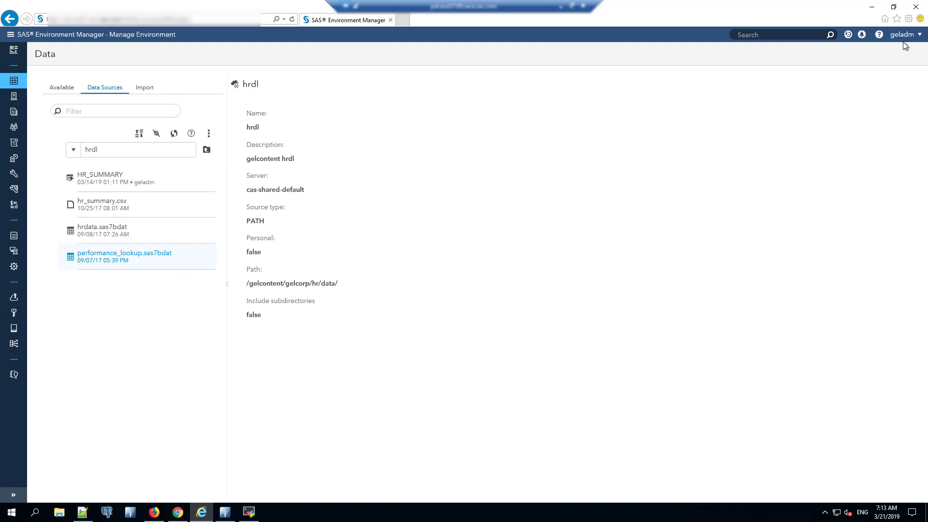
Switch to SAS Studio's Develop SAS Code page.
click(10, 34)
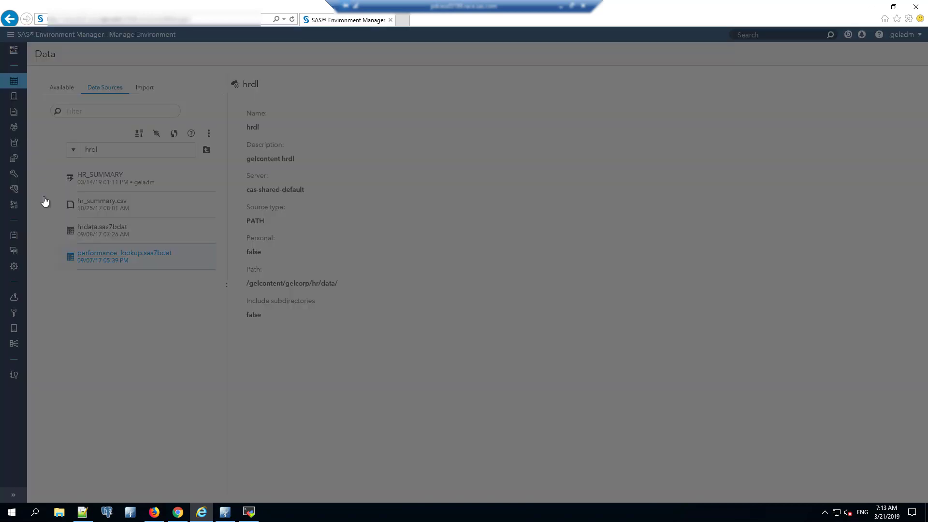
click(39, 107)
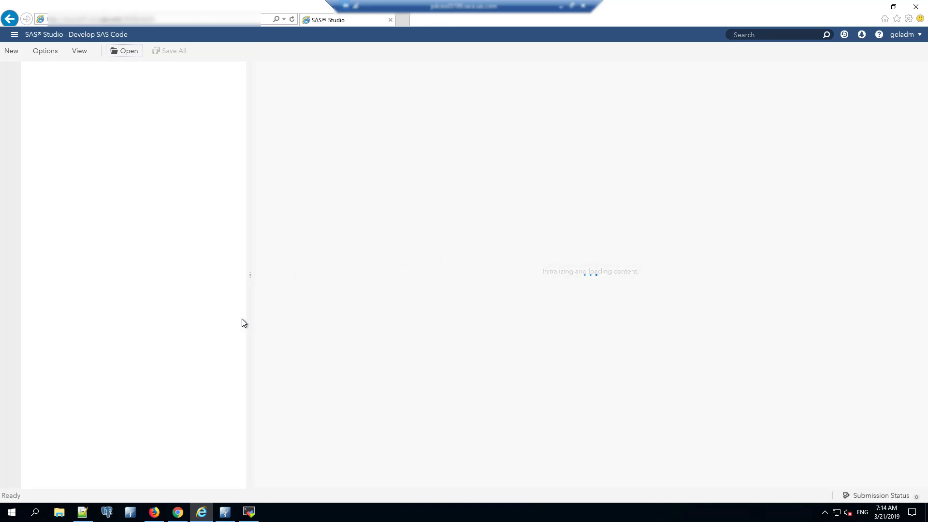
Copy the entire updSomeAcsTable CAS program from the Notepad++ 'new 1' tab.
click(82, 513)
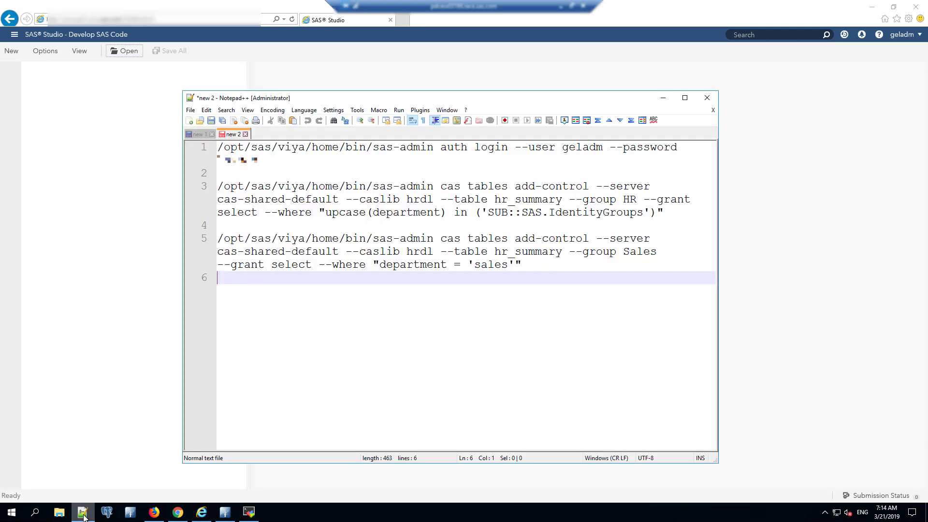
click(200, 135)
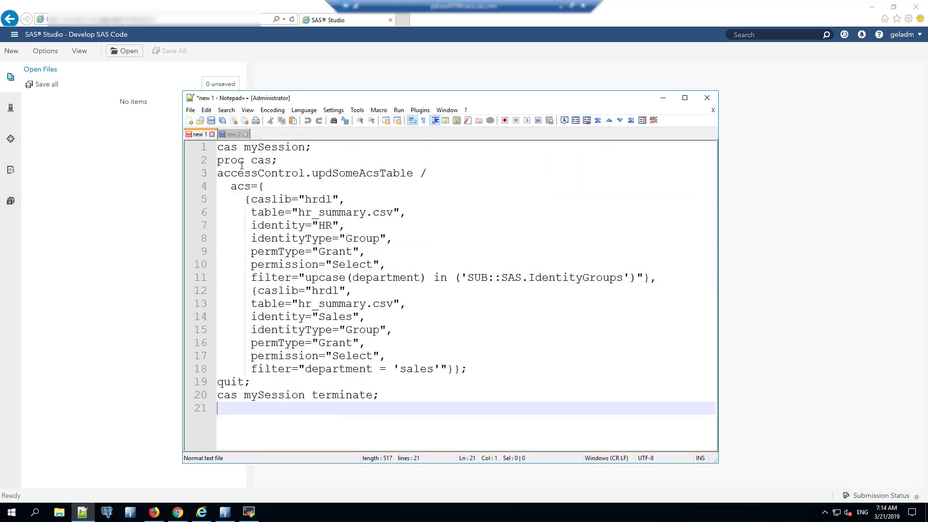
key(ctrl+a)
key(ctrl+c)
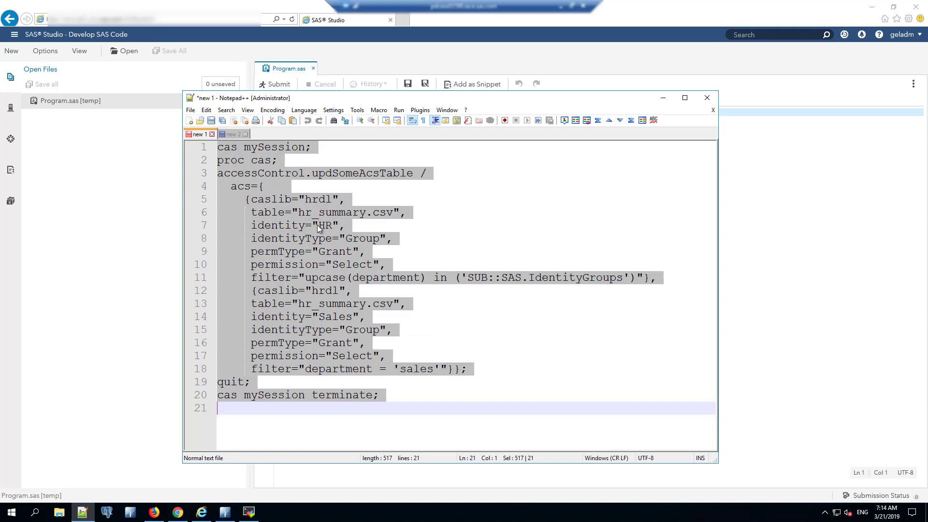
right_click(300, 282)
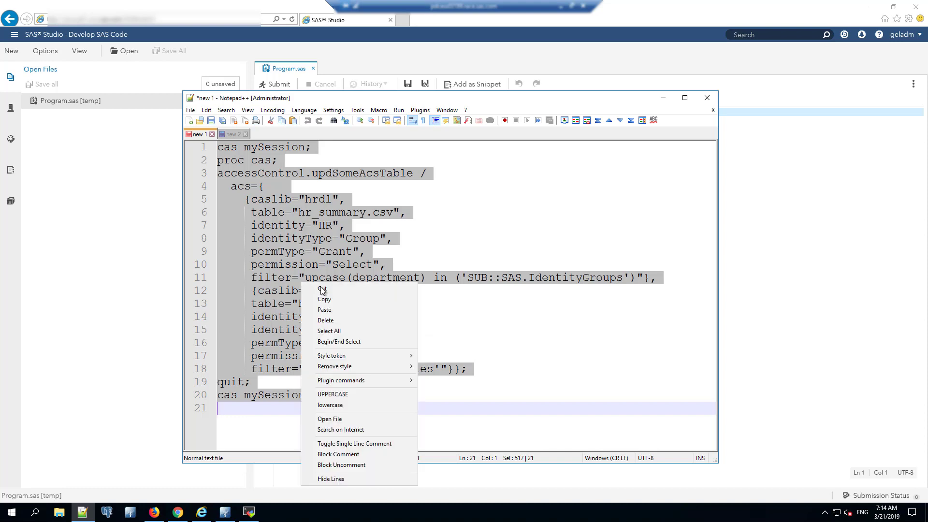
Paste the CAS program into Program.sas and submit it, checking the log shows 0 errors.
click(752, 199)
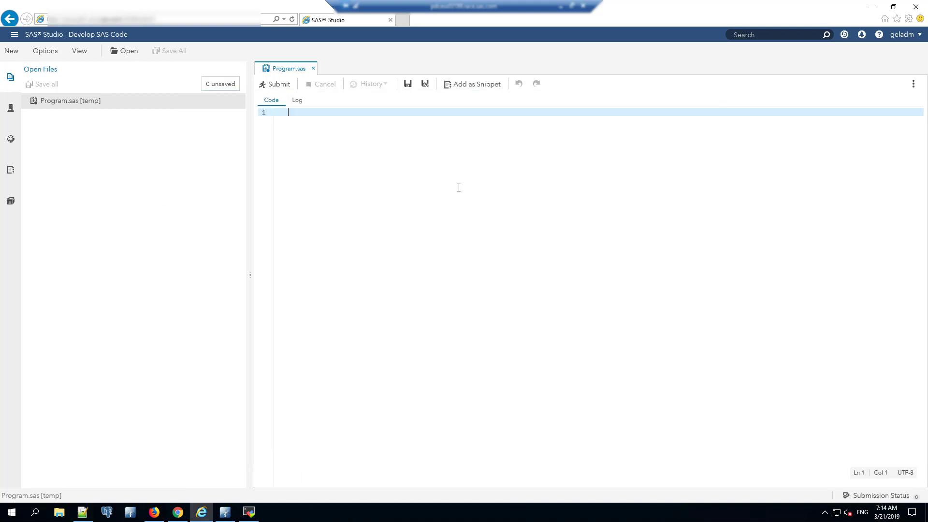
key(ctrl+v)
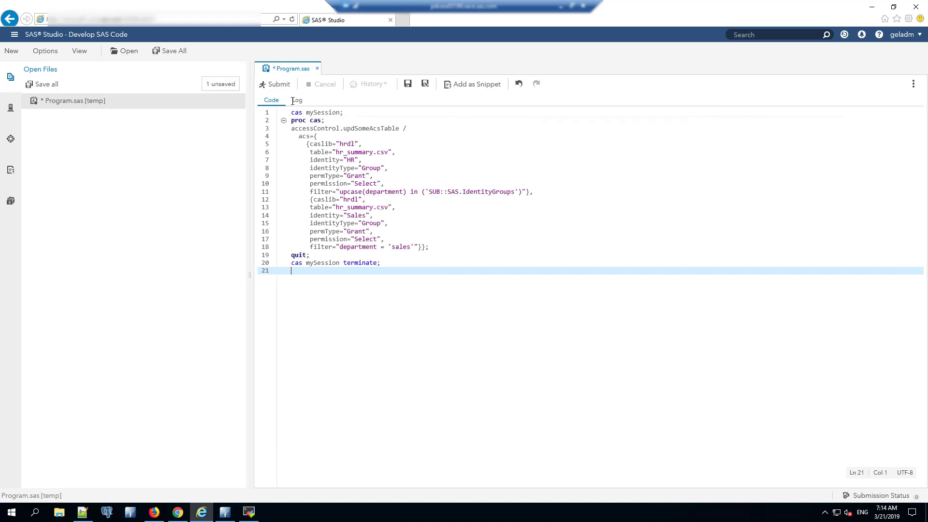
click(273, 86)
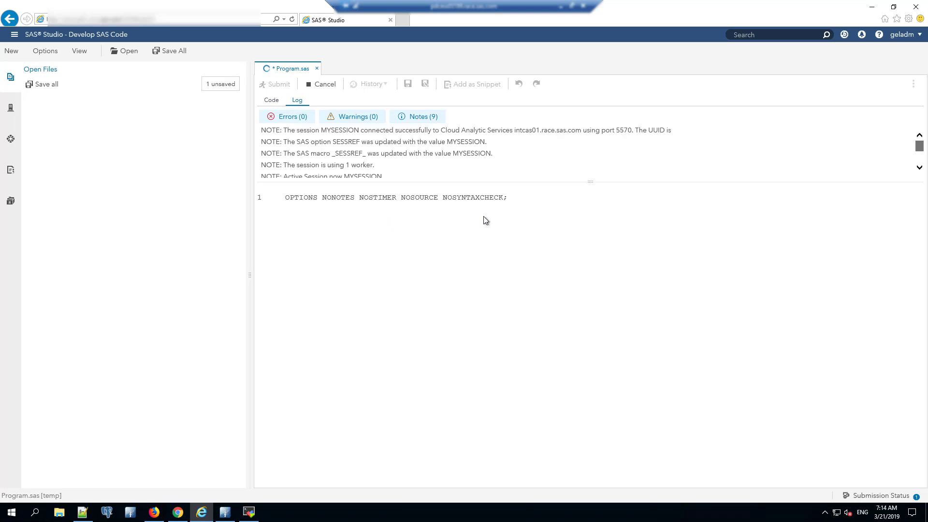
scroll(485, 220, up, 3)
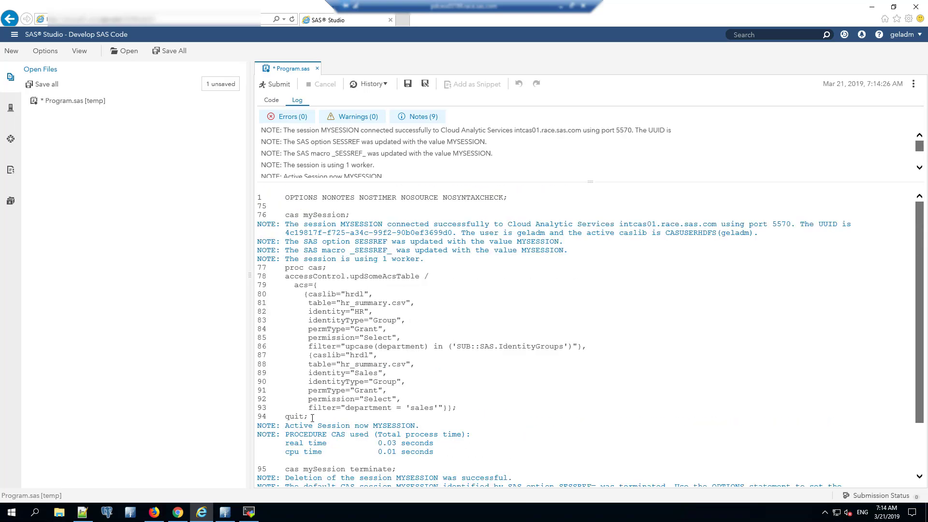
click(14, 34)
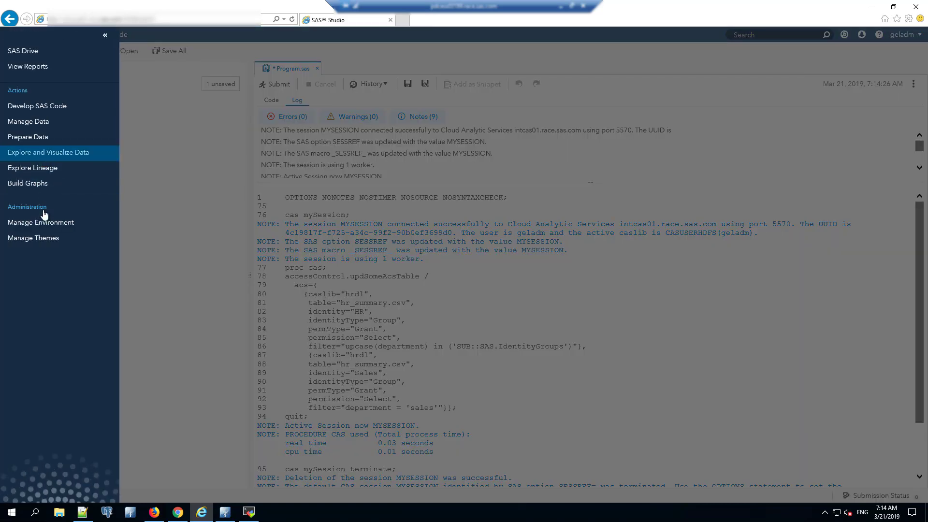
Open the hr_summary.csv authorization editor from the environment management data page.
click(46, 223)
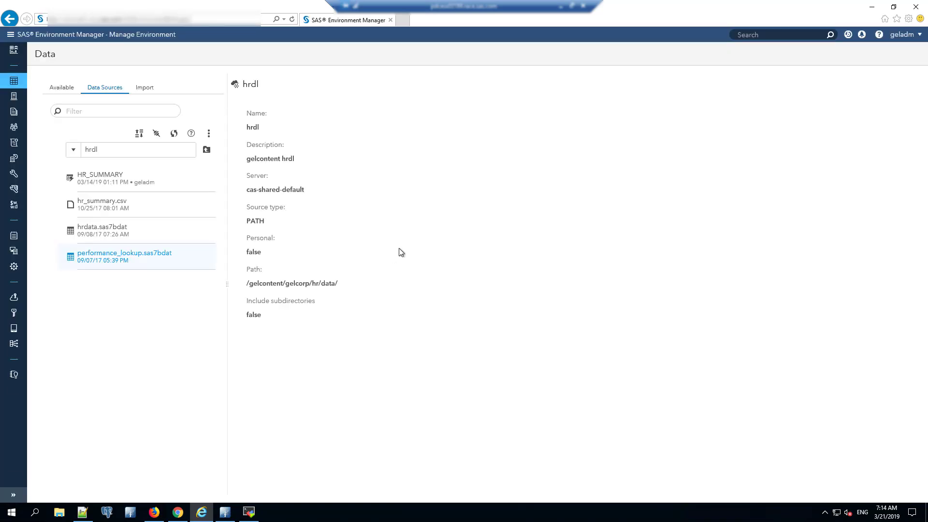
right_click(134, 200)
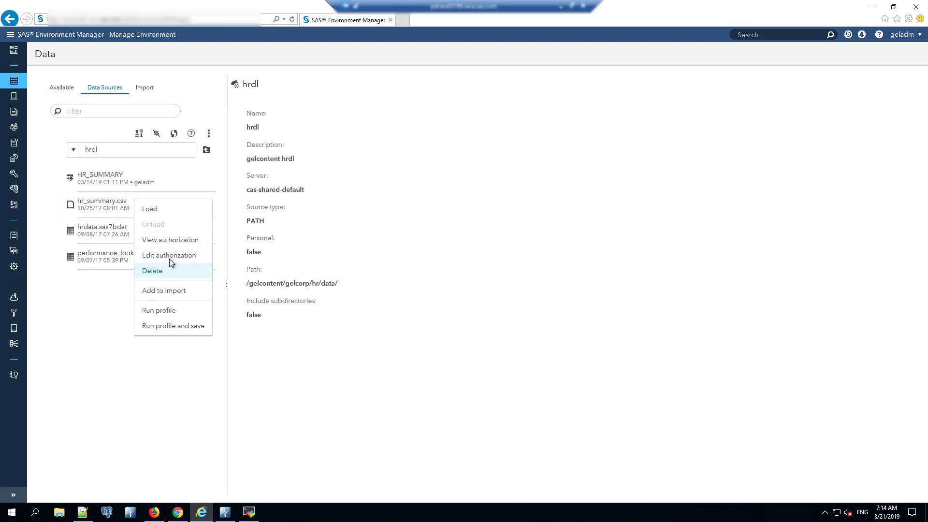
click(512, 285)
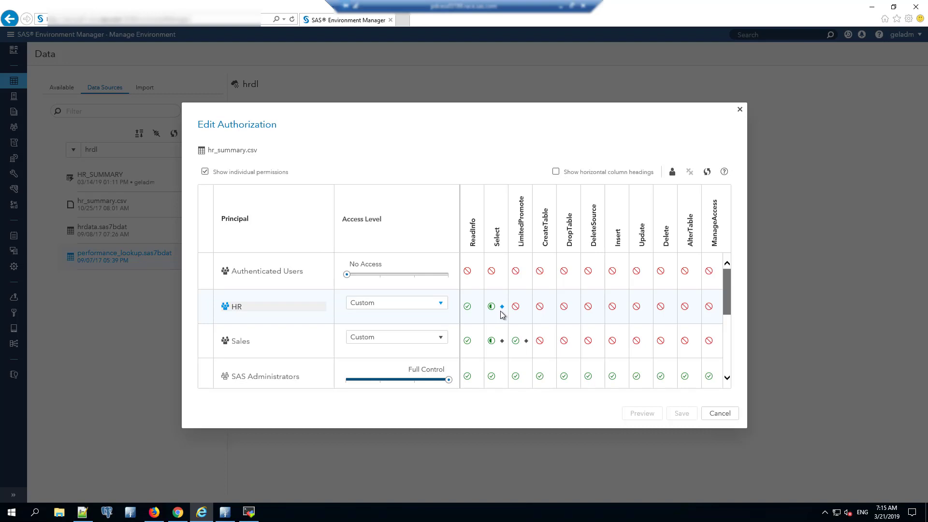
View the HR and Sales row-level filters, Sales being department = 'sales', without changing them.
click(500, 311)
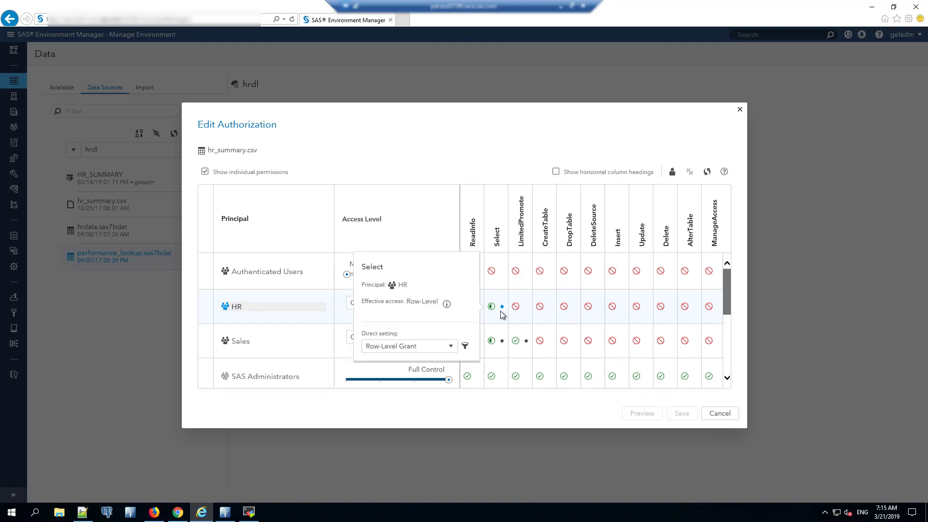
click(465, 346)
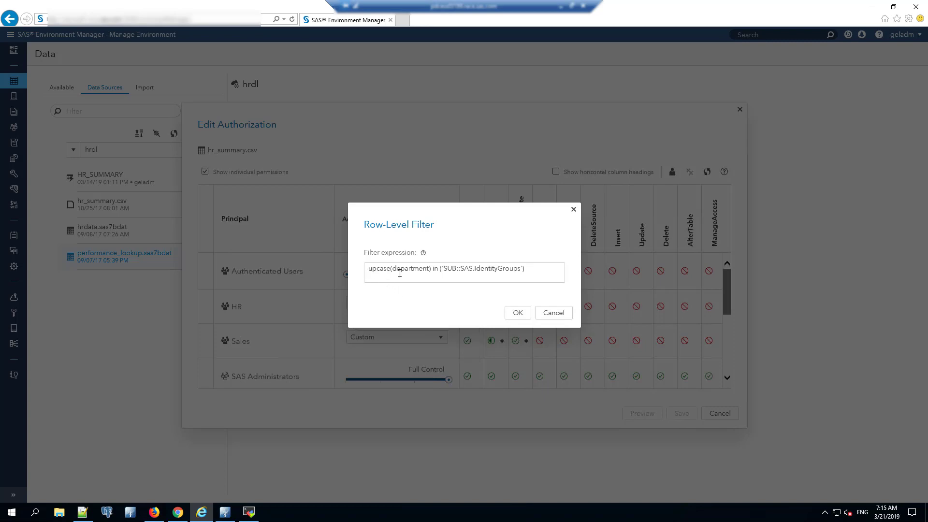
click(550, 316)
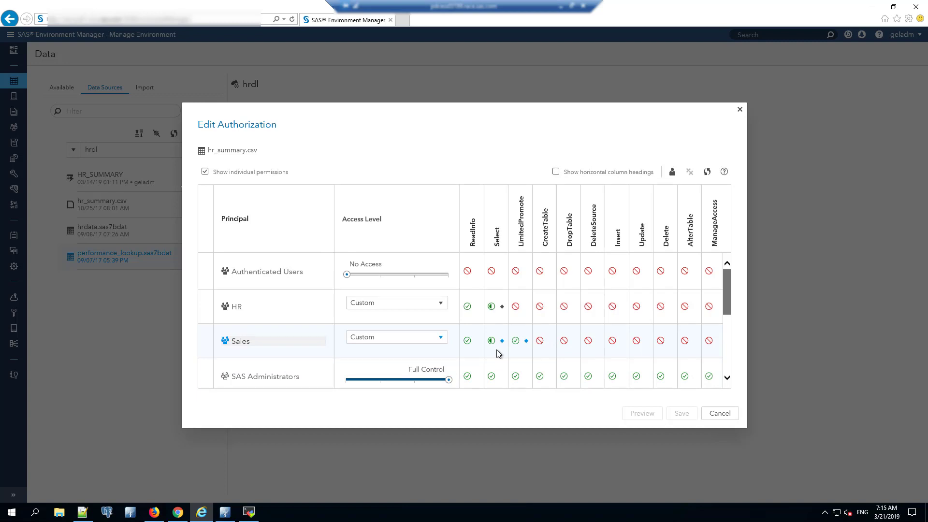
click(497, 349)
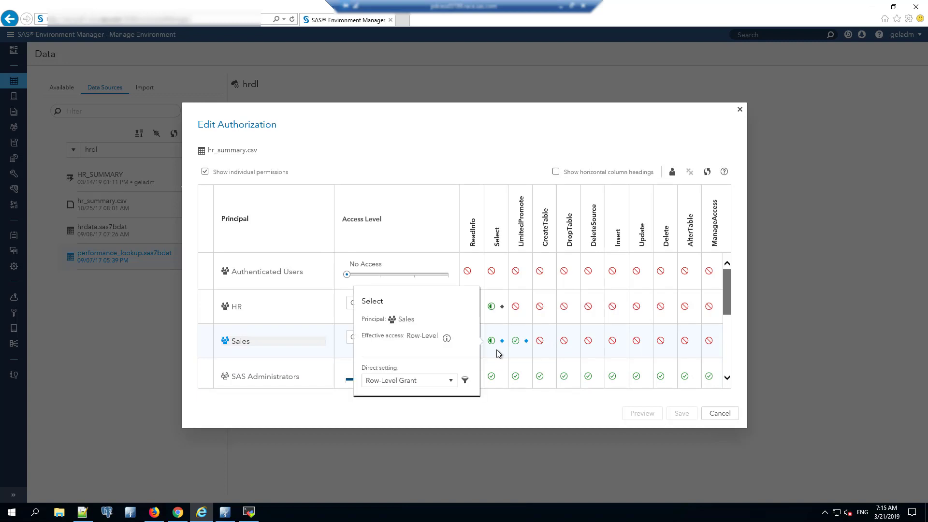
click(464, 381)
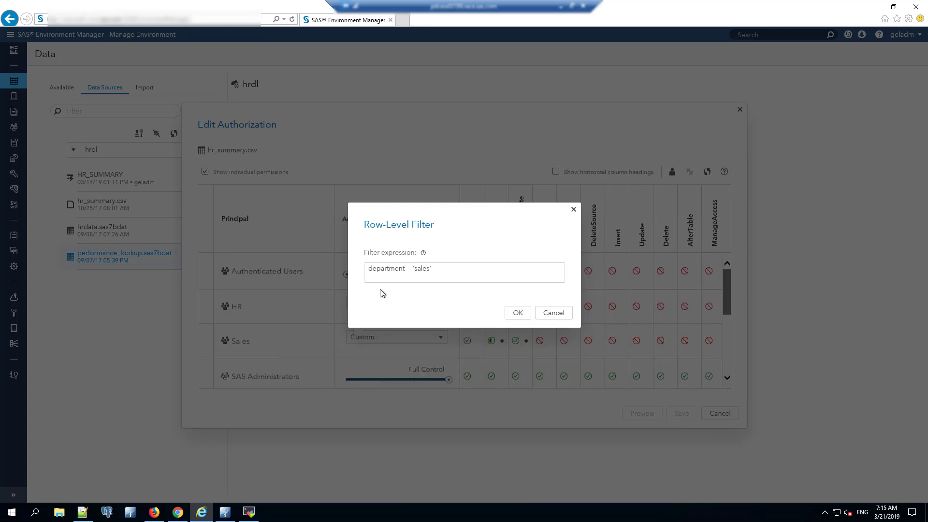
click(560, 315)
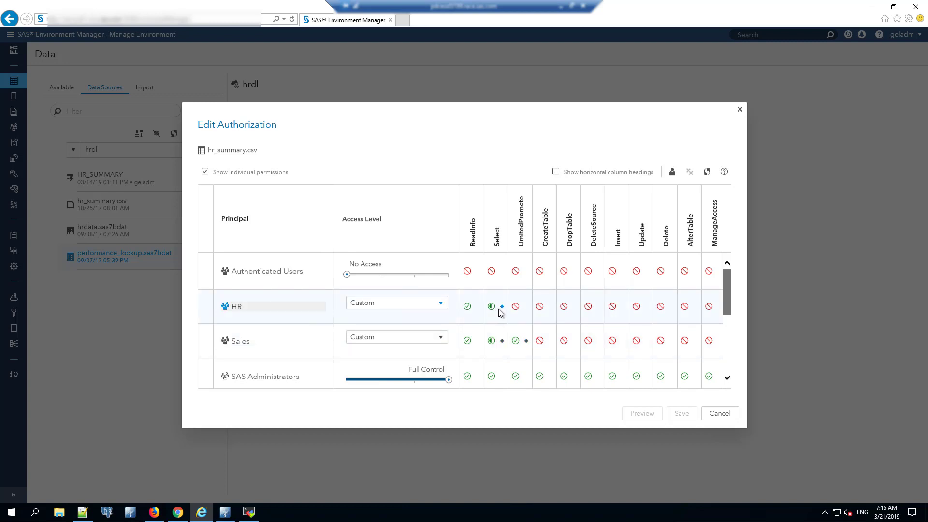
Clear the HR group's direct Select grant on hr_summary.csv to (none).
click(498, 309)
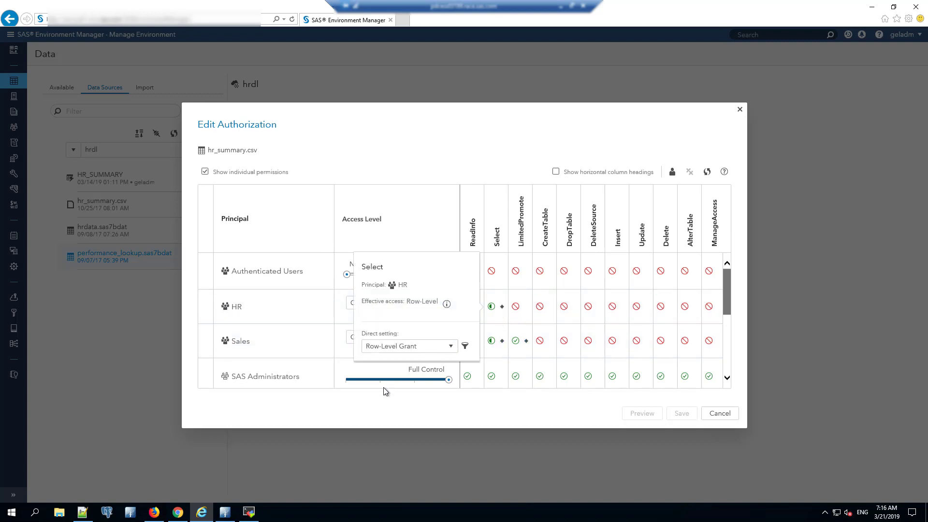
key(alt+Down)
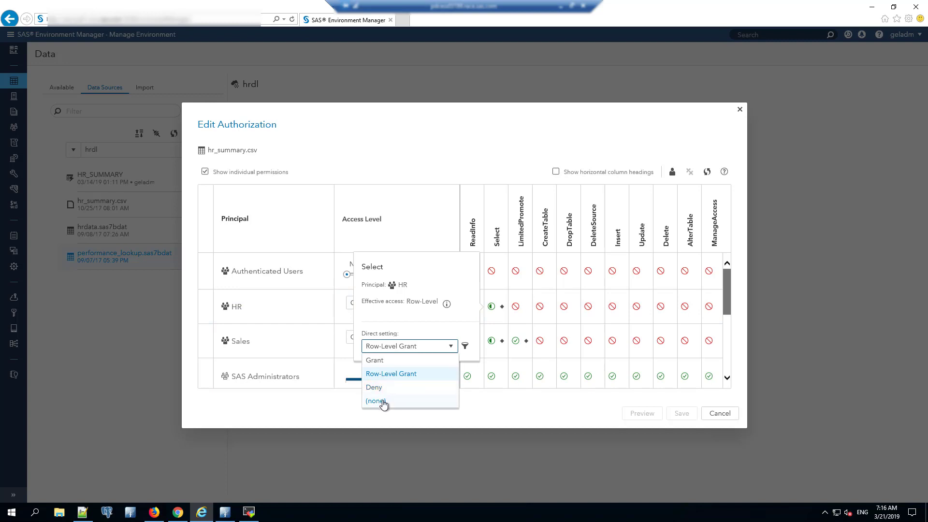
click(504, 349)
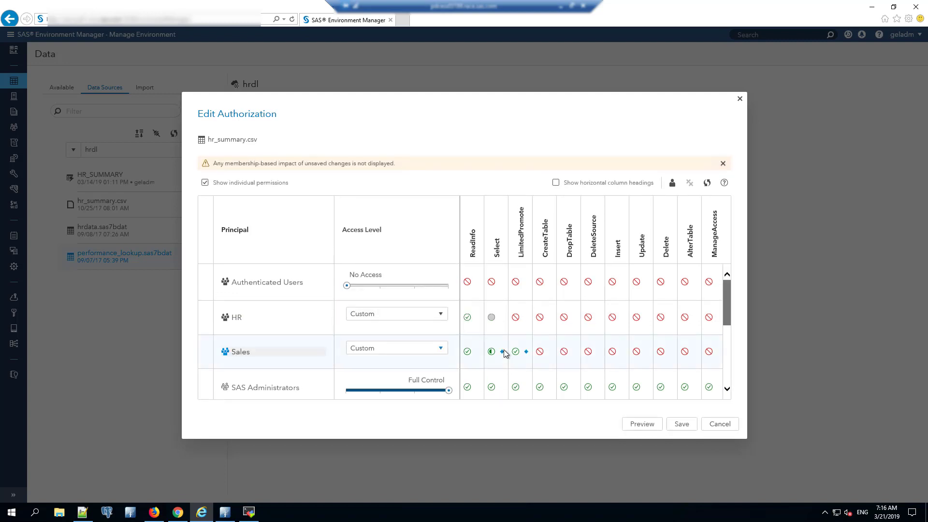
Set the Sales group's Select to (none), preview the effect, and save the permissions.
key(Return)
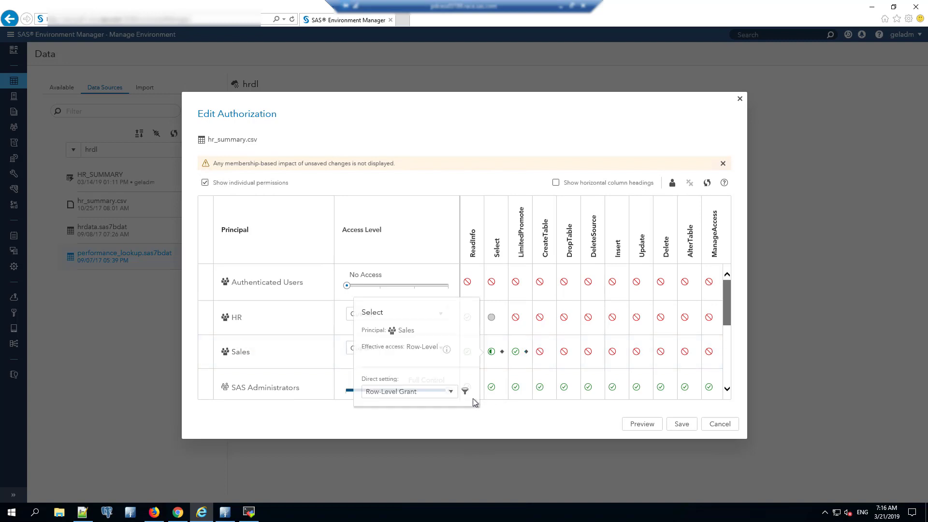
click(417, 396)
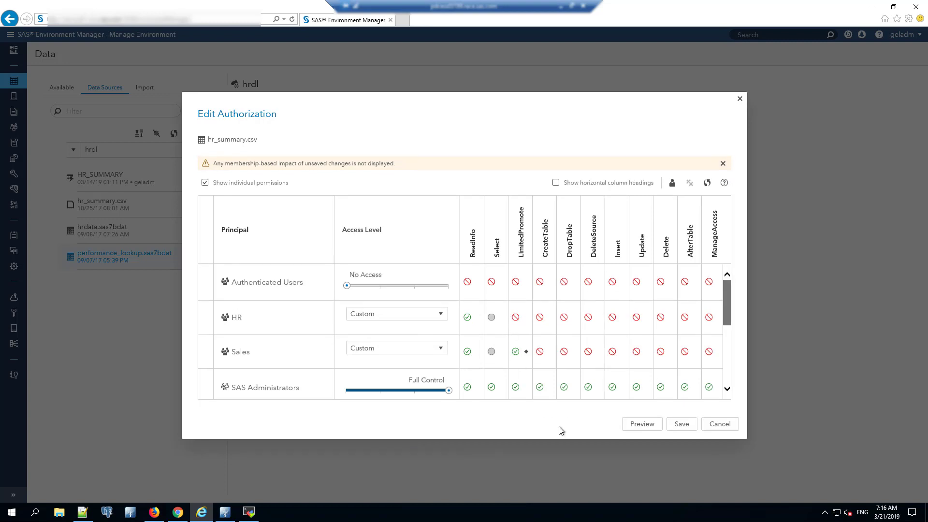
click(641, 425)
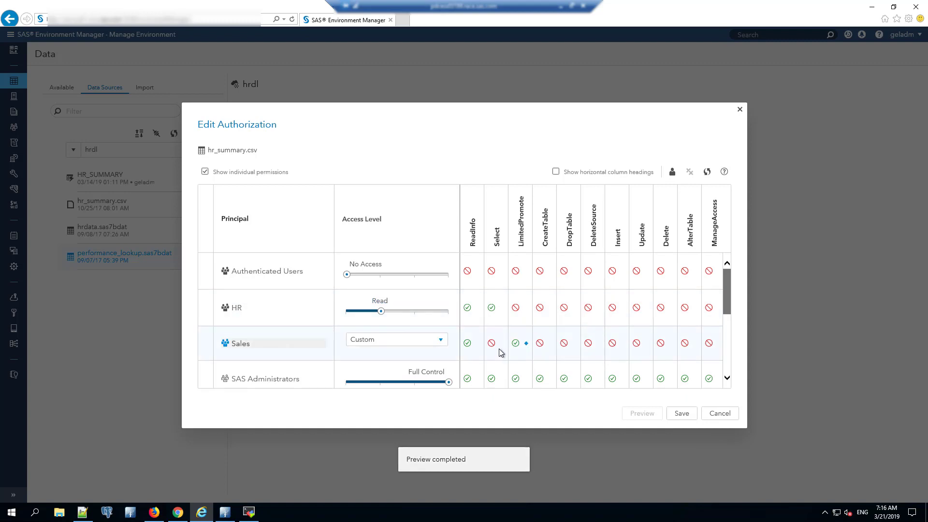
click(682, 414)
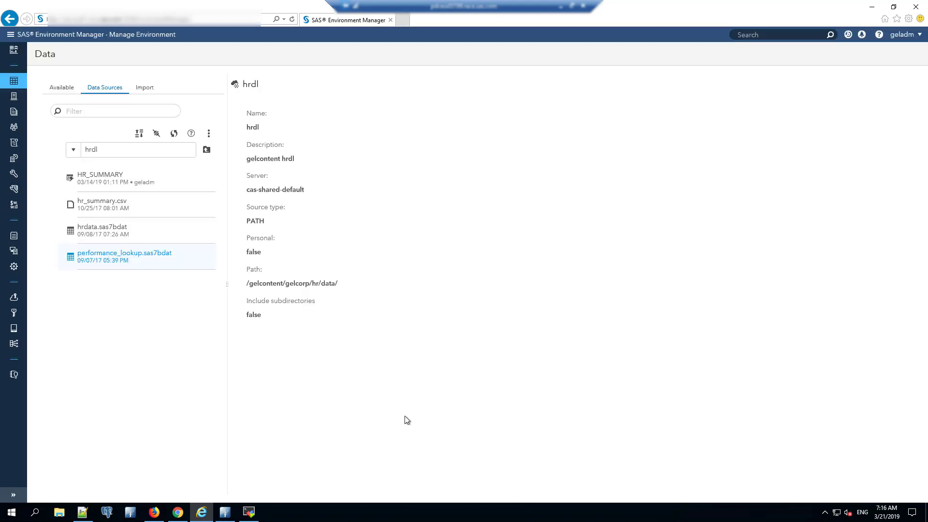
Bring up the sas-admin commands document (new 2) in Notepad++.
click(248, 512)
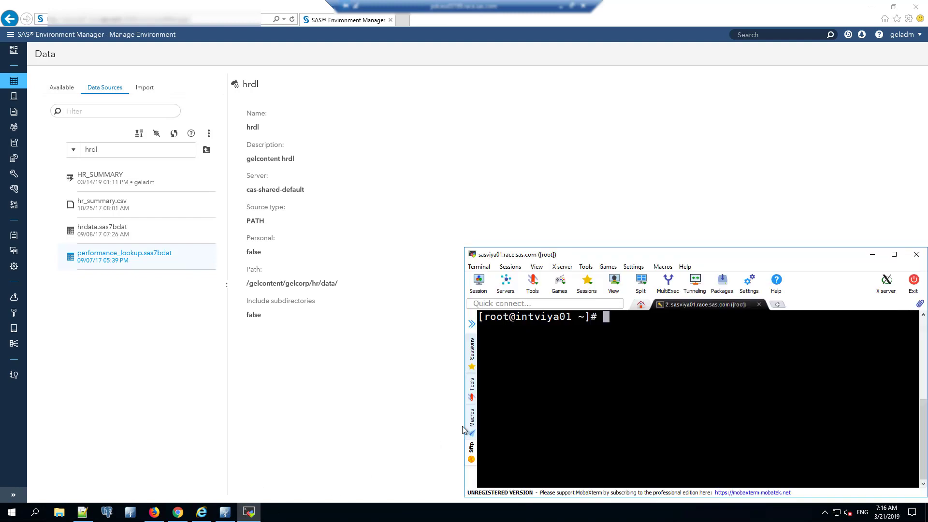
click(637, 368)
click(82, 512)
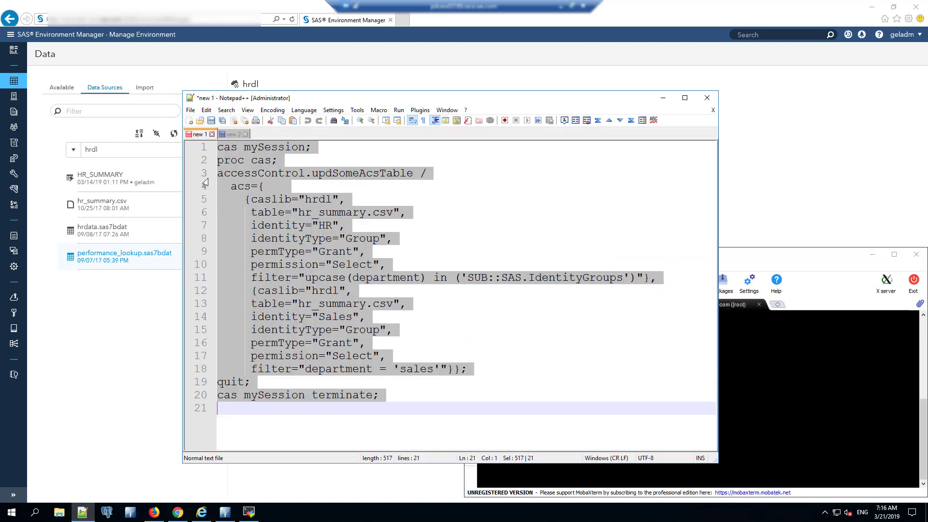
click(233, 135)
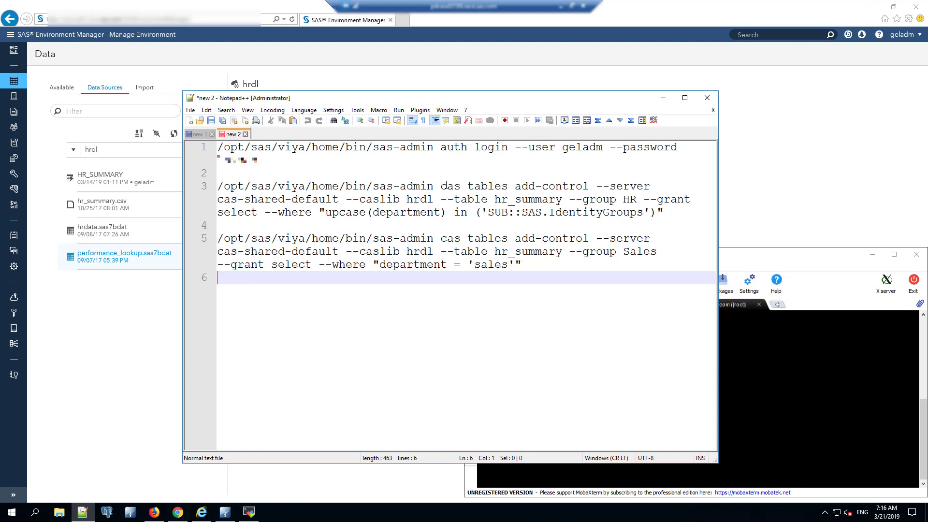
Highlight the cas tables add-control commands and Sales filter, then copy the whole script.
drag(440, 186, 592, 187)
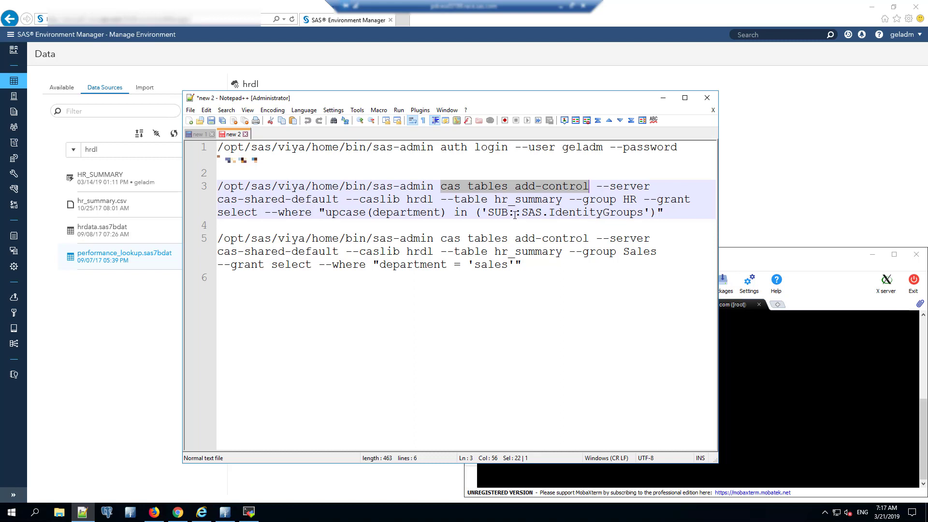
key(ctrl+F3)
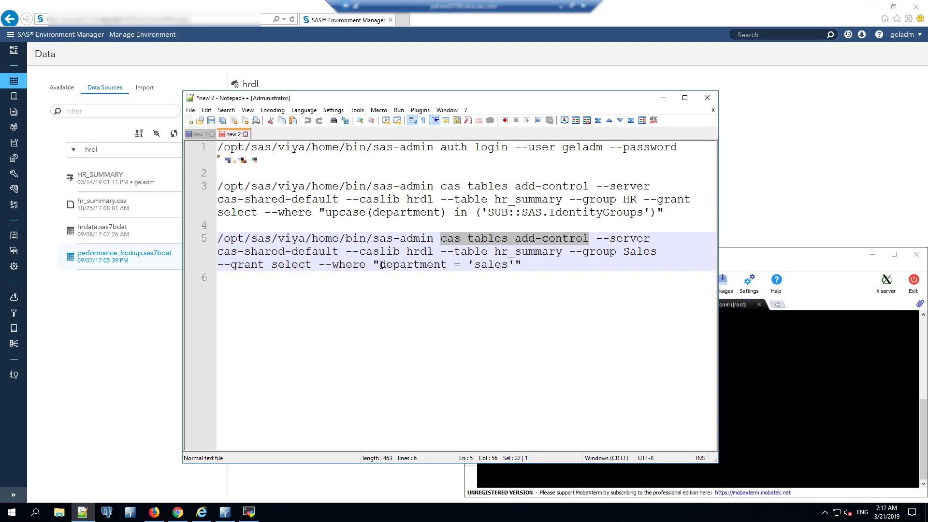
drag(379, 264, 514, 265)
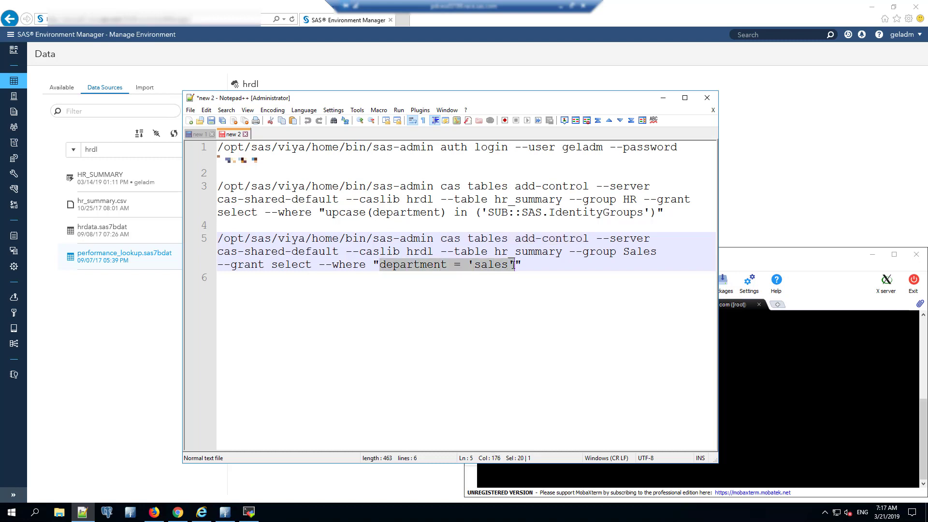
key(ctrl+a)
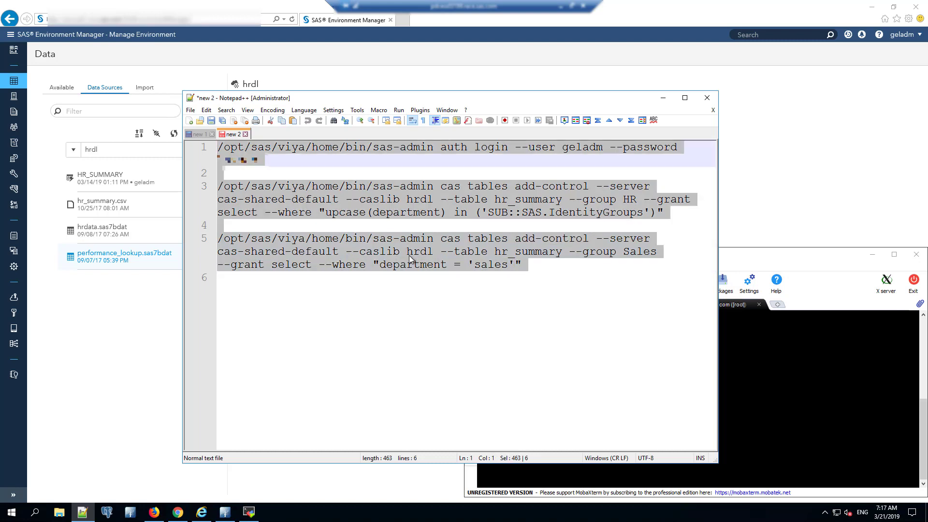
key(alt+Tab)
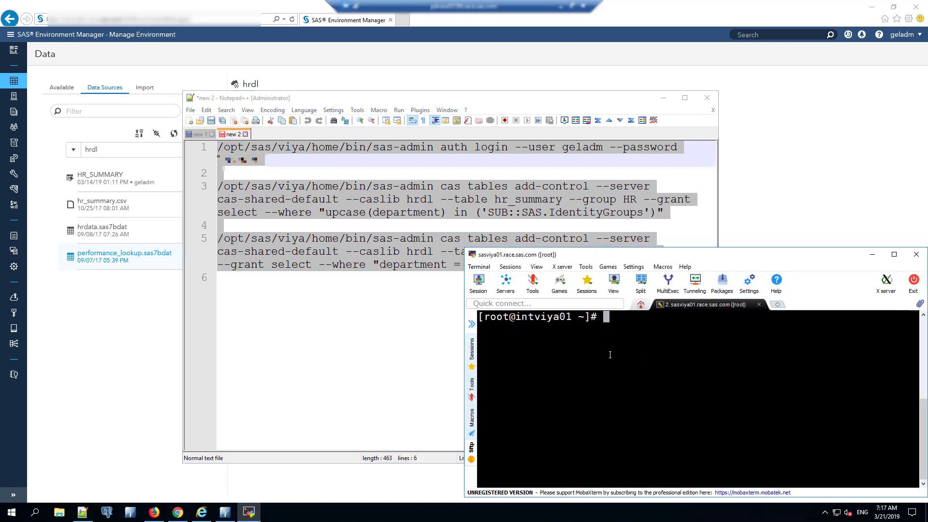
Paste and run the sas-admin script in MobaXterm, then go back to SAS Environment Manager.
right_click(609, 354)
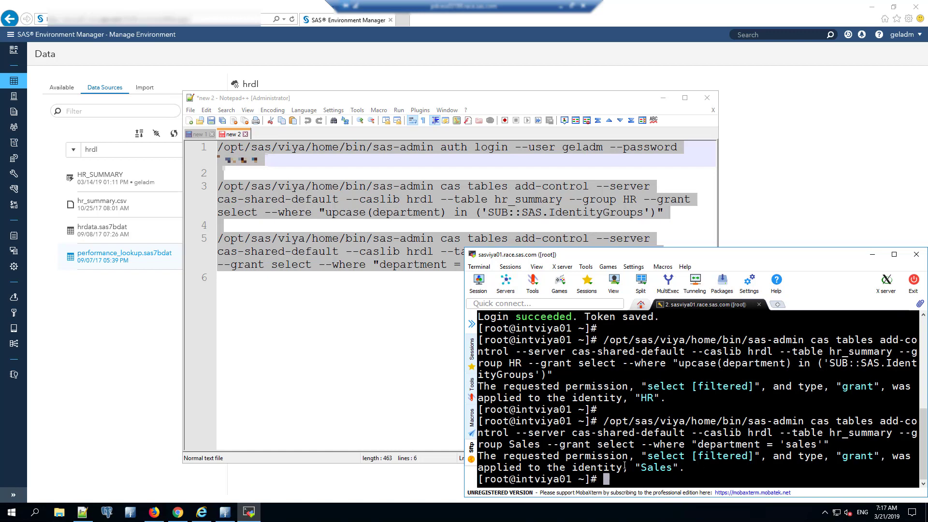
click(202, 513)
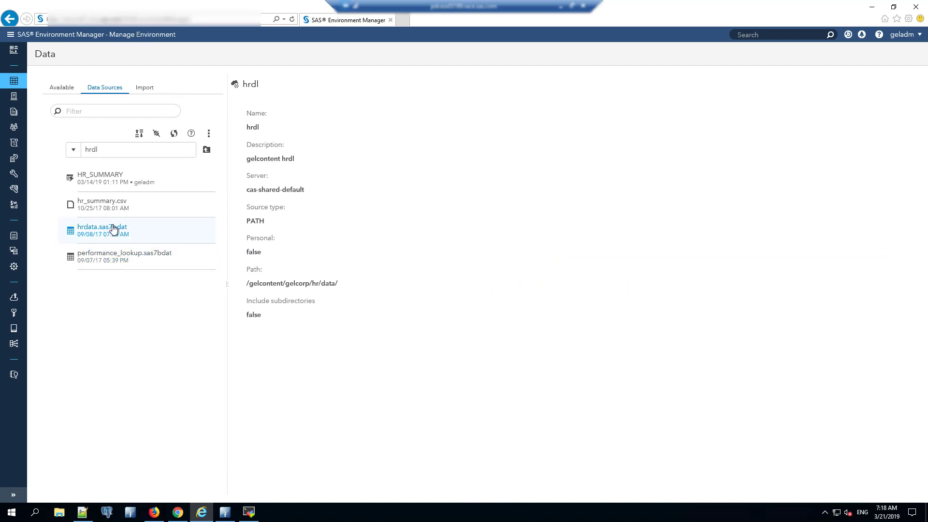
Choose Edit authorization for the HR_SUMMARY table from its context menu.
click(139, 182)
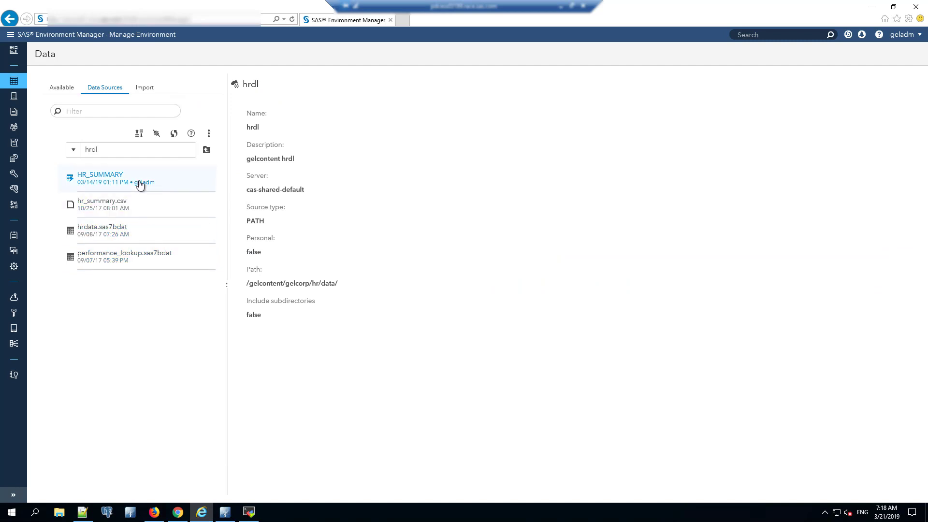
right_click(177, 271)
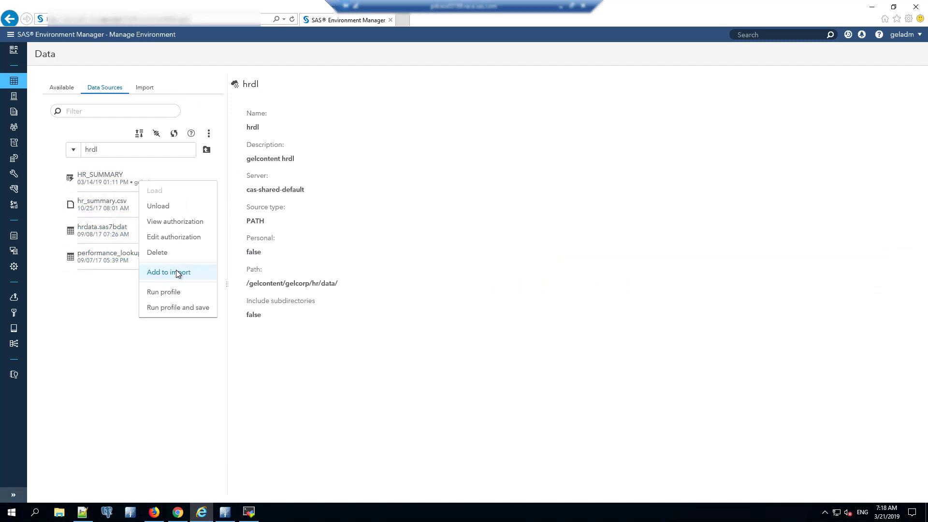
click(308, 260)
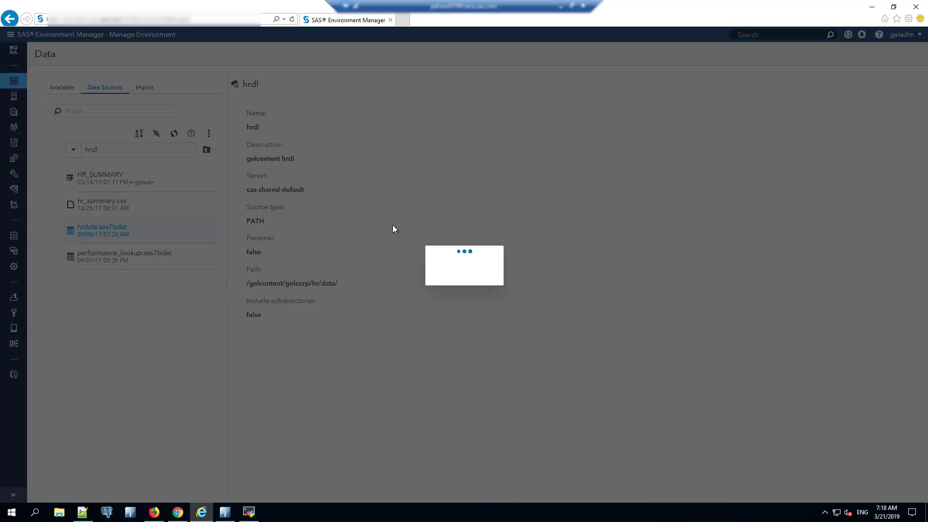